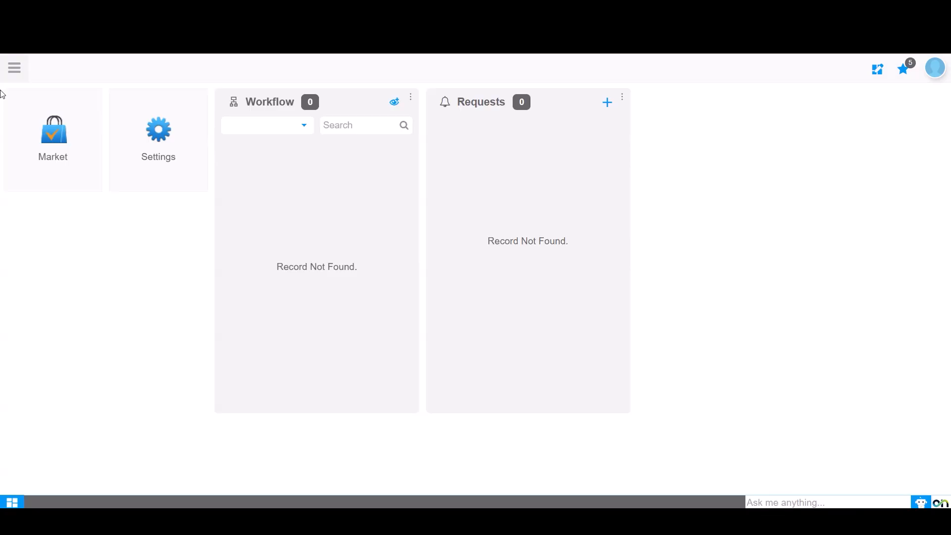
Search the application menu for "screen" and open Screen Configuration.
click(17, 69)
text(screen)
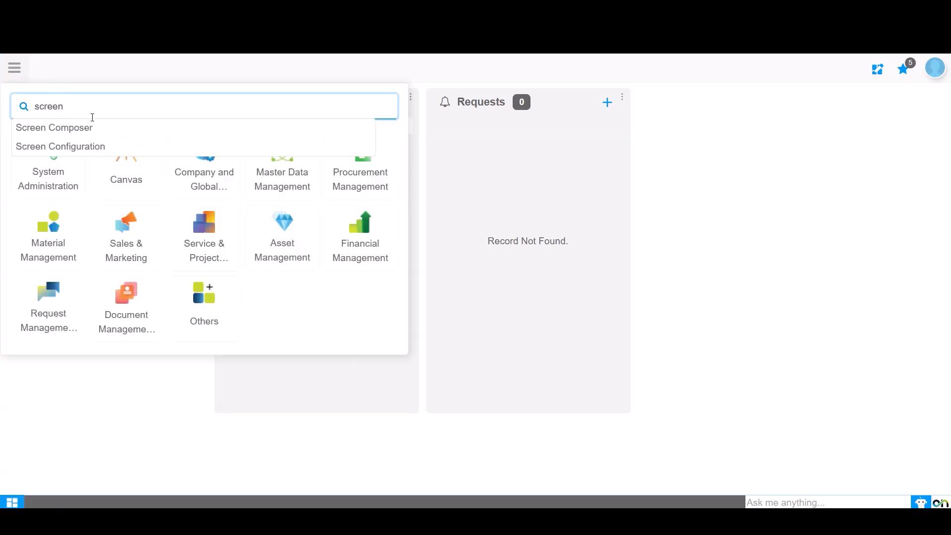
click(79, 146)
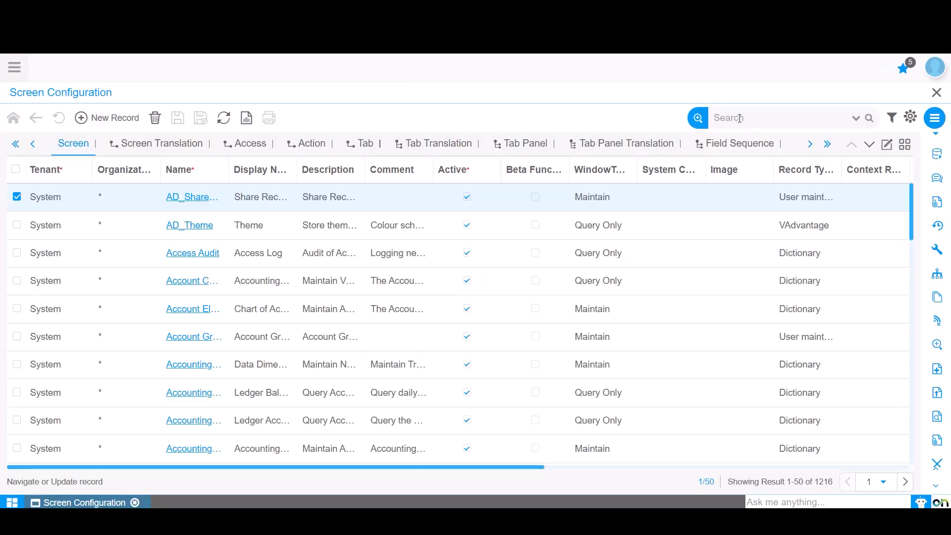
Search the screens for VA001_PRODU and open the matching screen's field list.
click(739, 119)
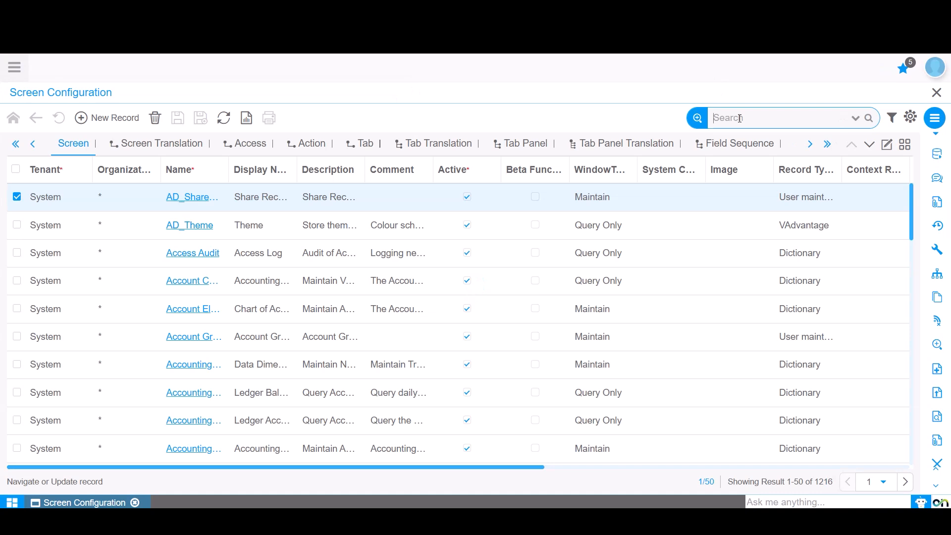
key(Caps_Lock)
text(VA001_PRODU)
key(Return)
click(194, 198)
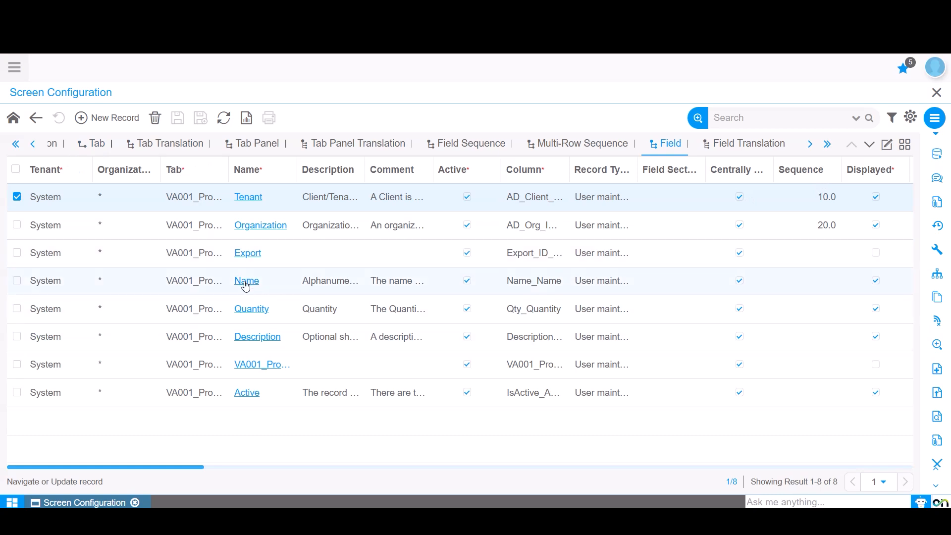
Open the Name field's record and zoom from its Name_Name column to the column definition in Database Schema.
double_click(245, 281)
click(445, 385)
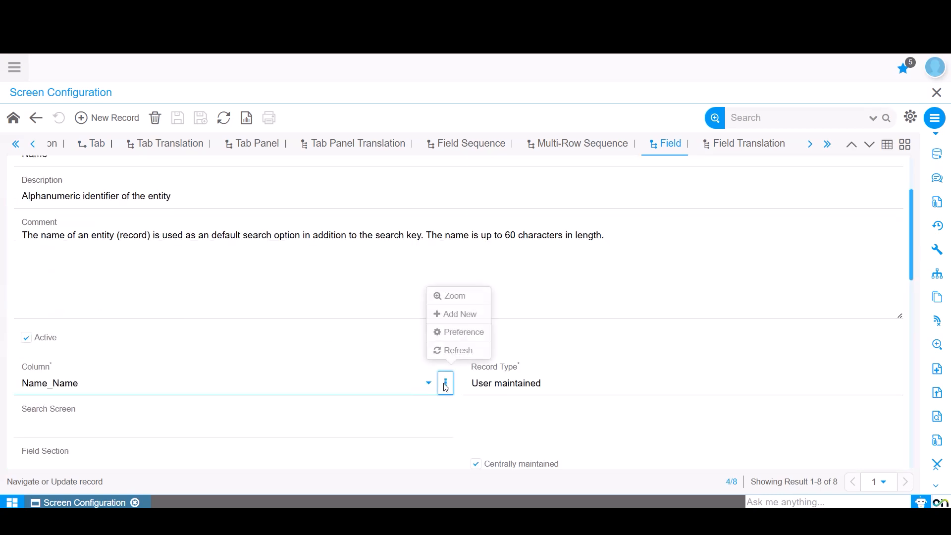
click(454, 296)
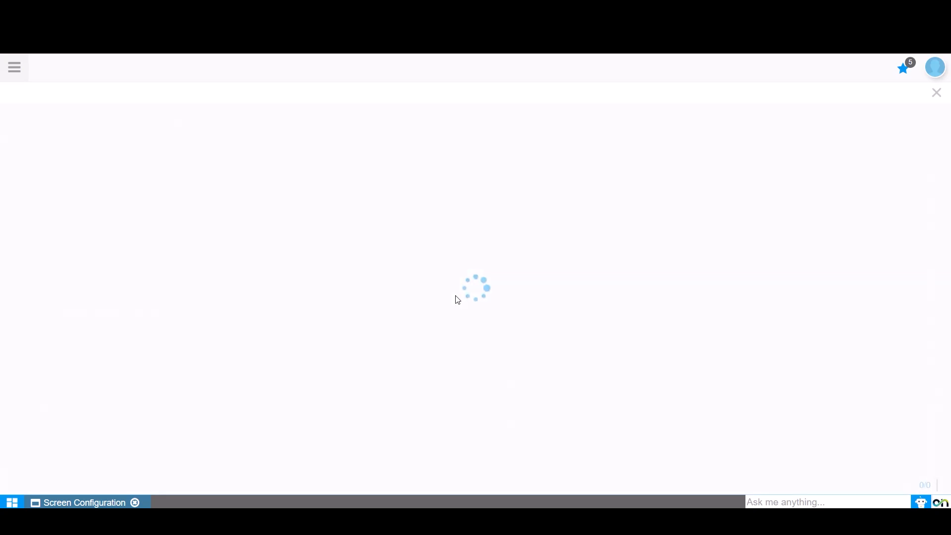
click(888, 146)
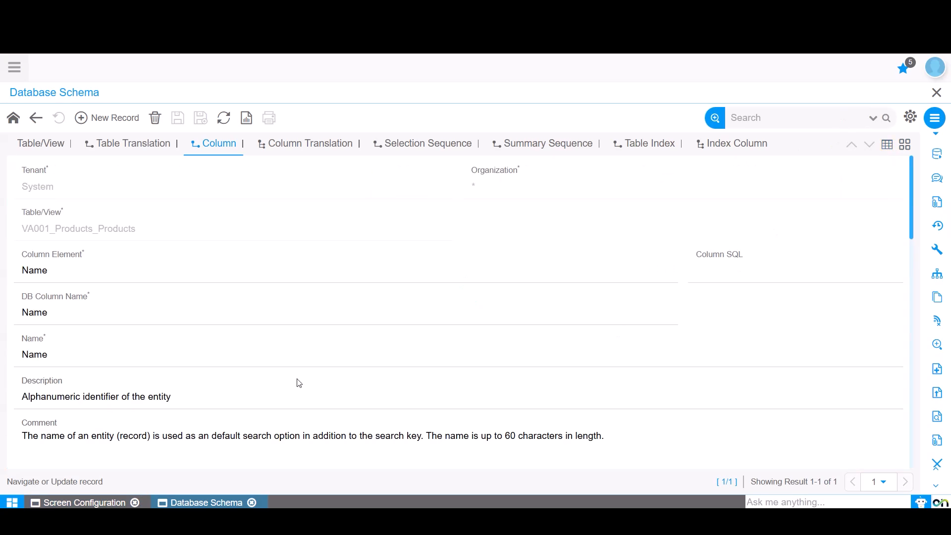
Mark the Name column as translated, save it, and go back to the table-level records.
scroll(297, 382, down, 5)
click(475, 246)
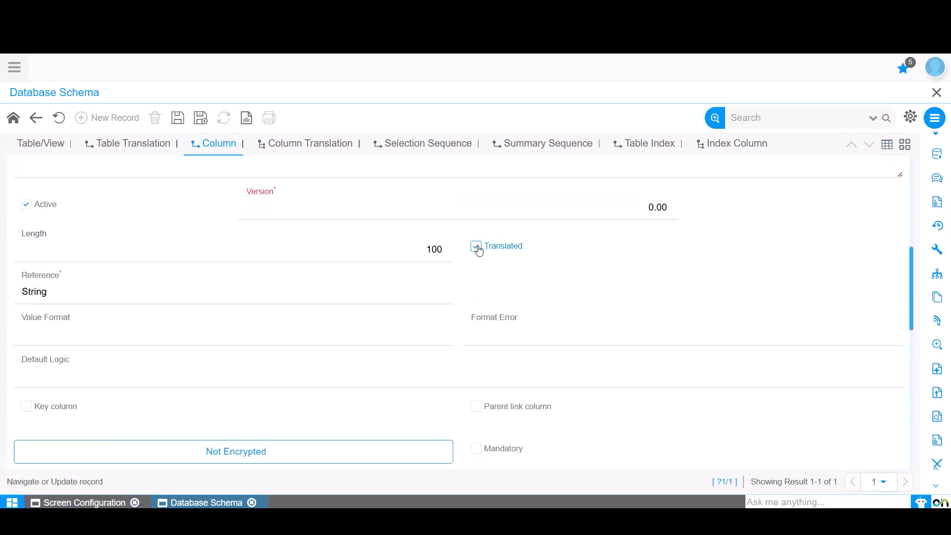
click(178, 121)
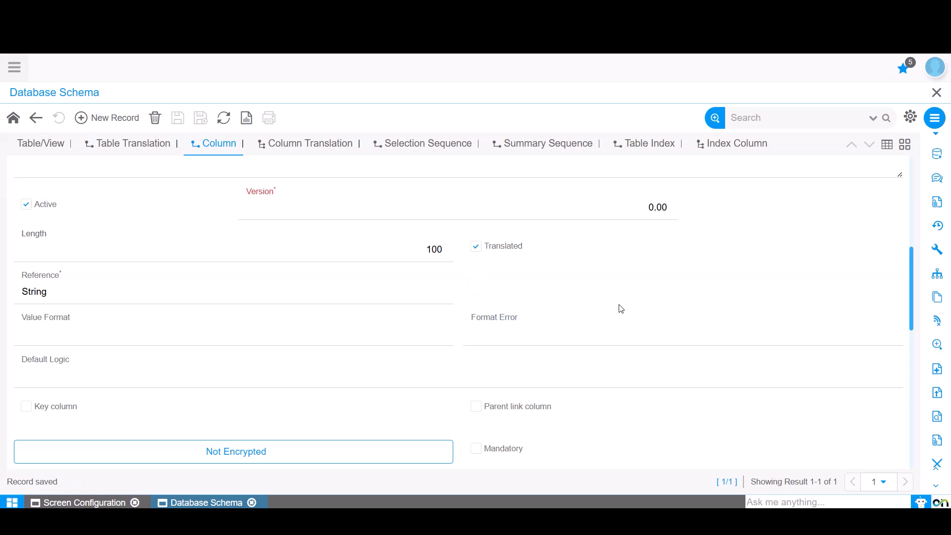
click(47, 149)
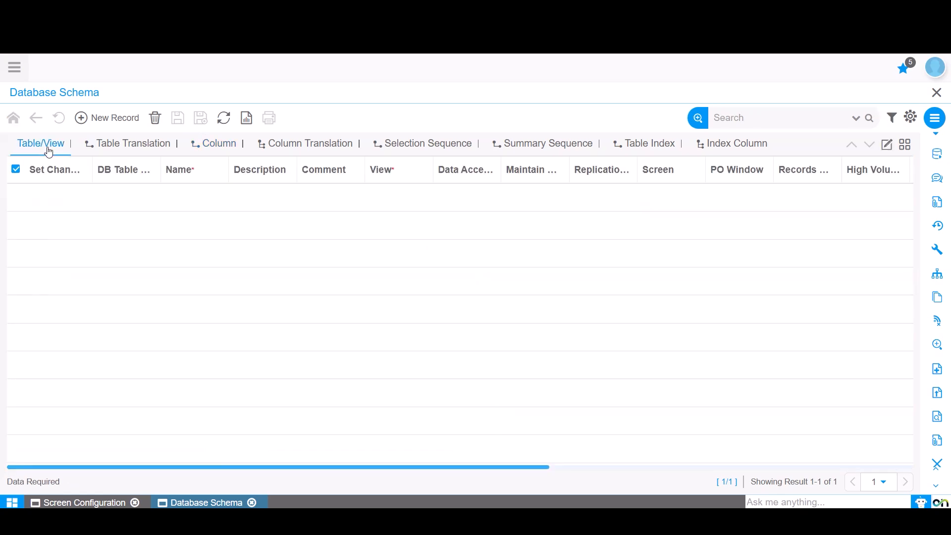
click(127, 119)
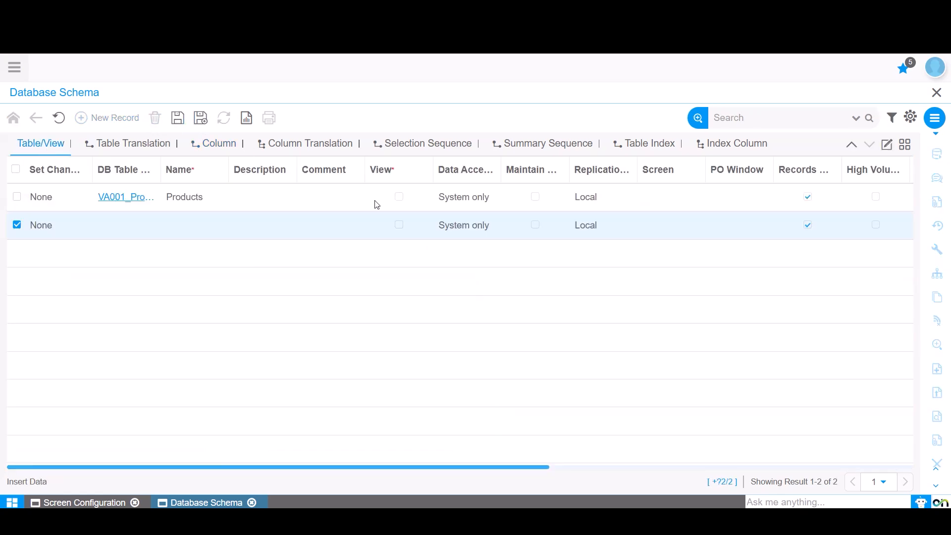
click(887, 144)
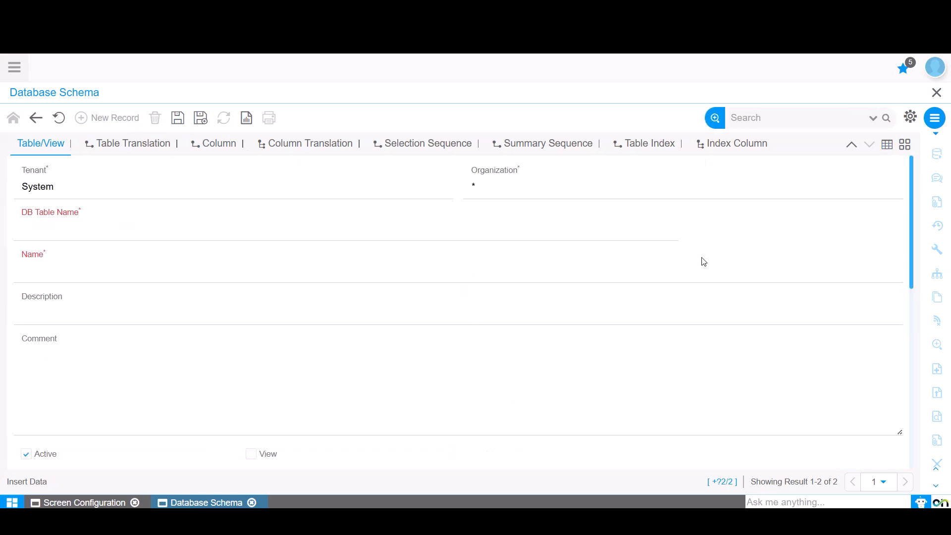
click(852, 146)
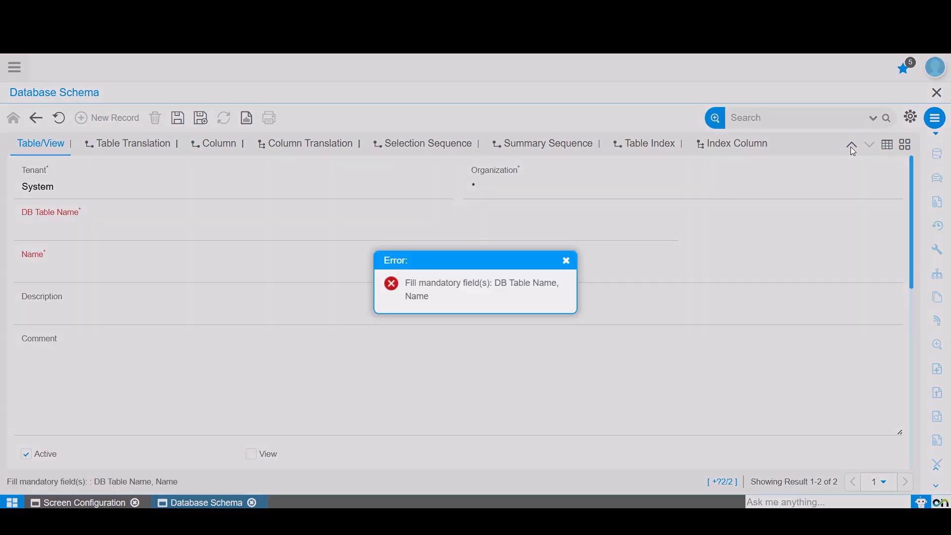
click(567, 261)
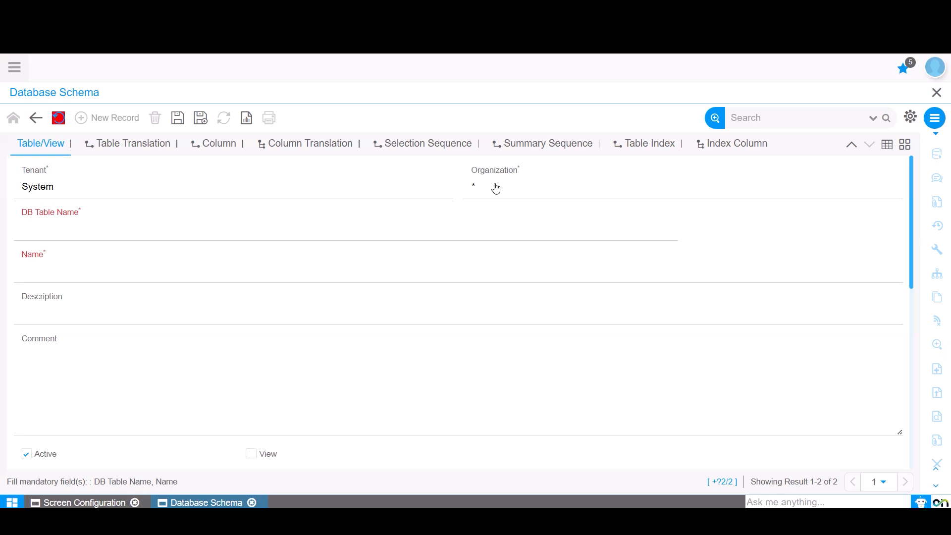
click(58, 117)
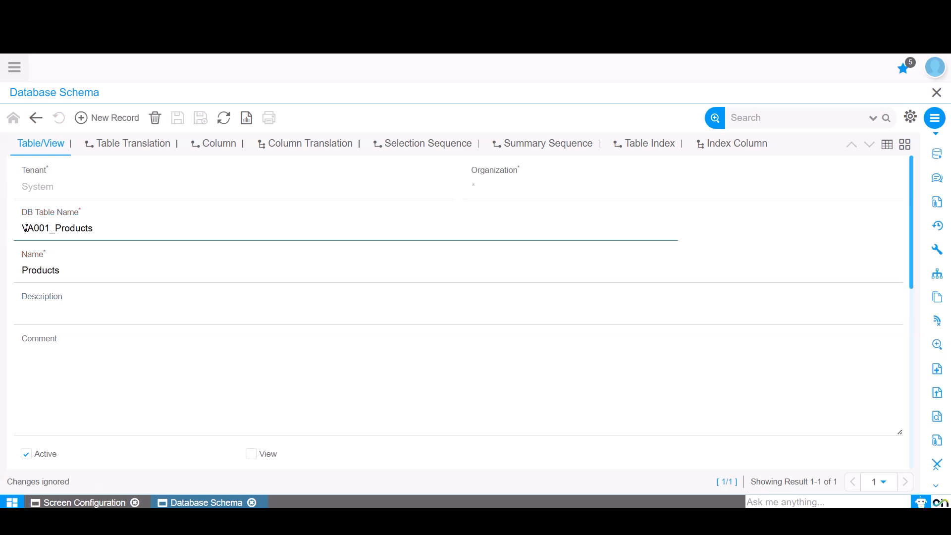
Create and save a new table record with DB table name VA001_Products_Trl, based on the existing table's name, and name Products.
double_click(107, 227)
key(ctrl+c)
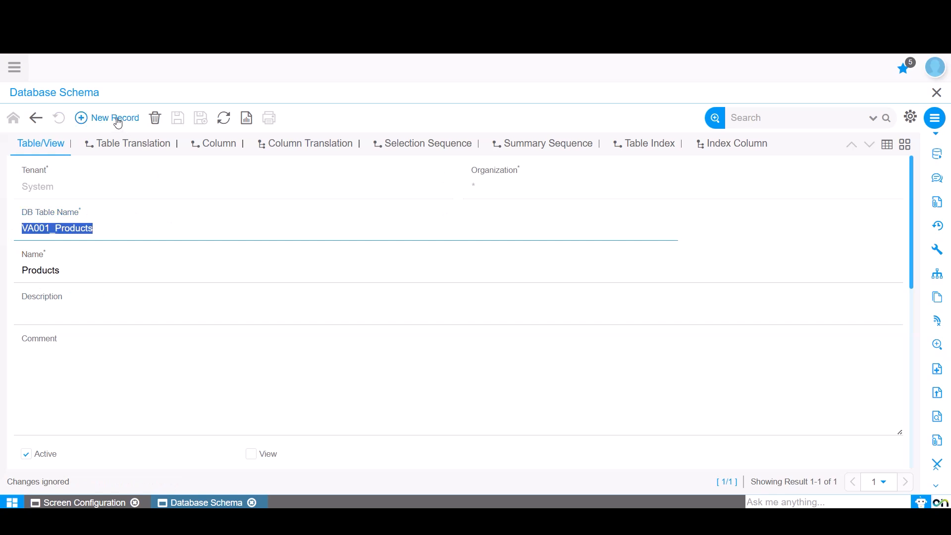
click(116, 120)
click(95, 229)
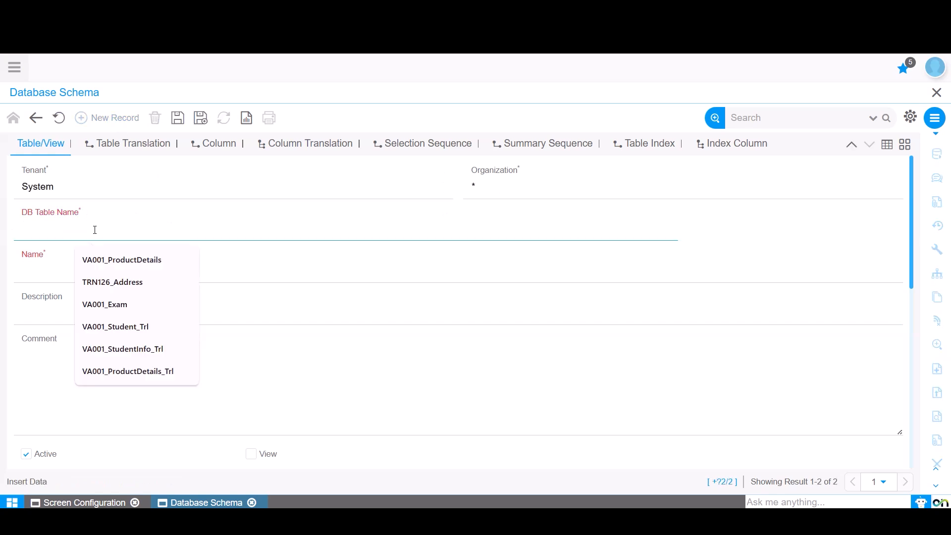
key(ctrl+v)
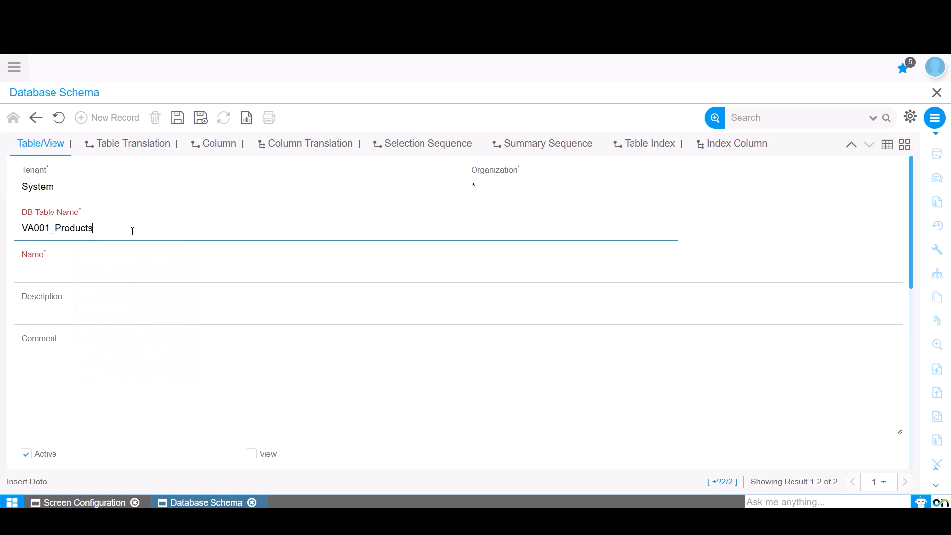
text(_Trl)
click(59, 271)
text(Products)
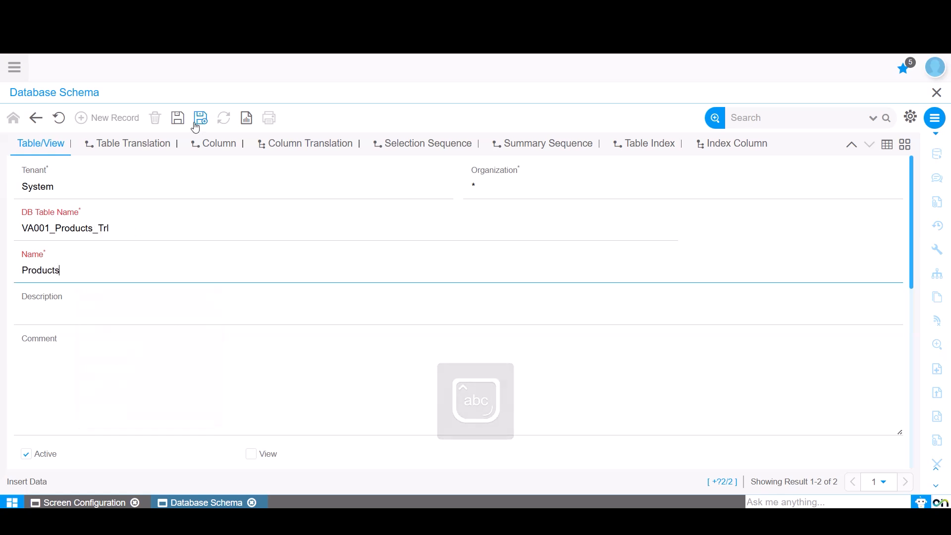
click(181, 122)
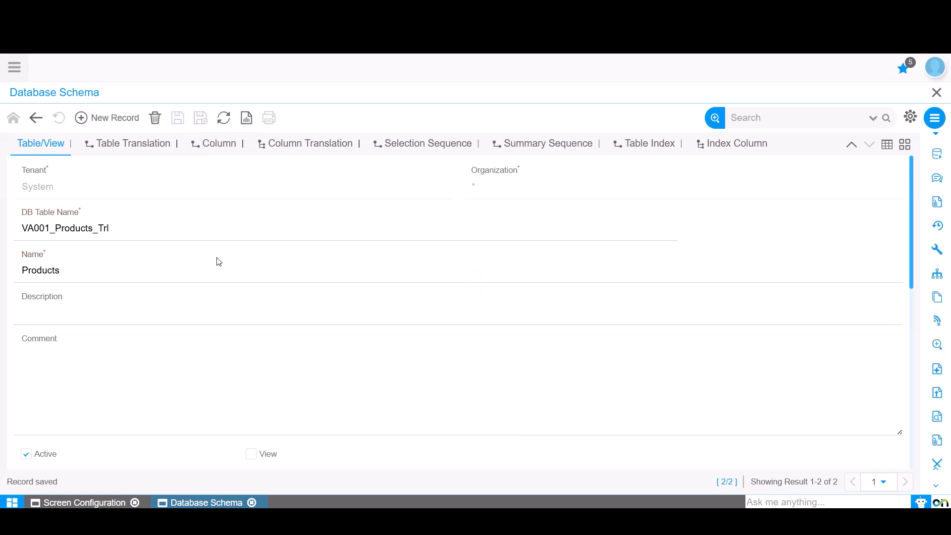
Run Create Columns from DB for the VA001_Products_Trl table and show its columns as a list.
scroll(219, 258, down, 5)
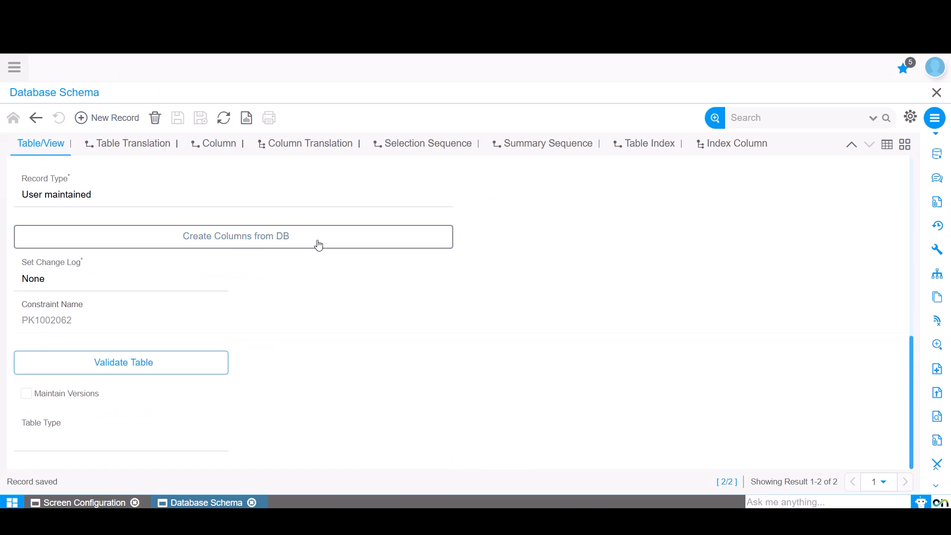
click(263, 244)
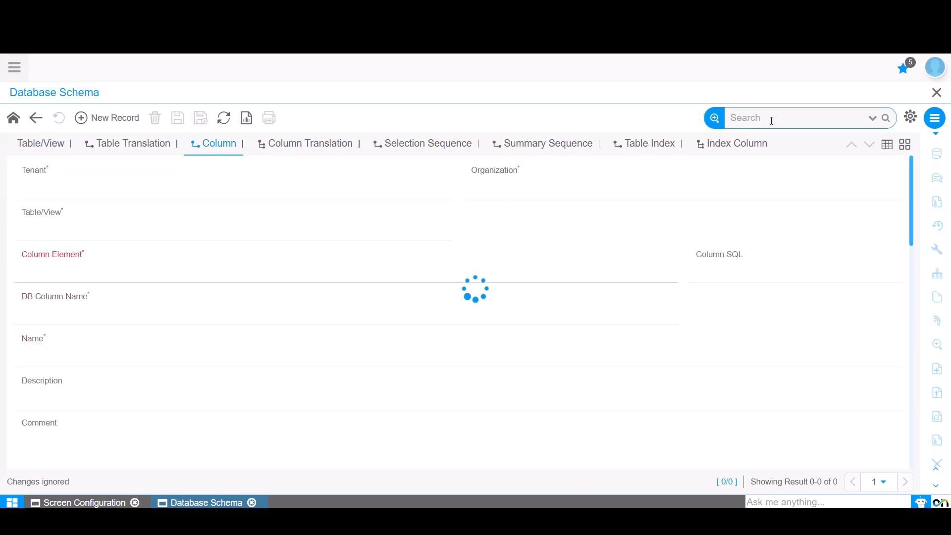
click(888, 145)
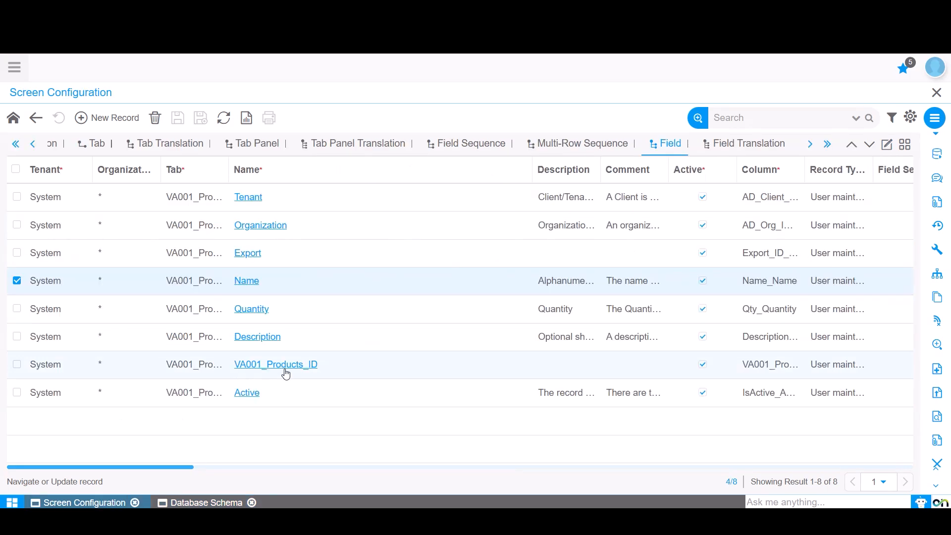
In Database Schema, fill in the new VA001_Products_Trl column with column element VA001_Products_ID and name "ds".
click(214, 502)
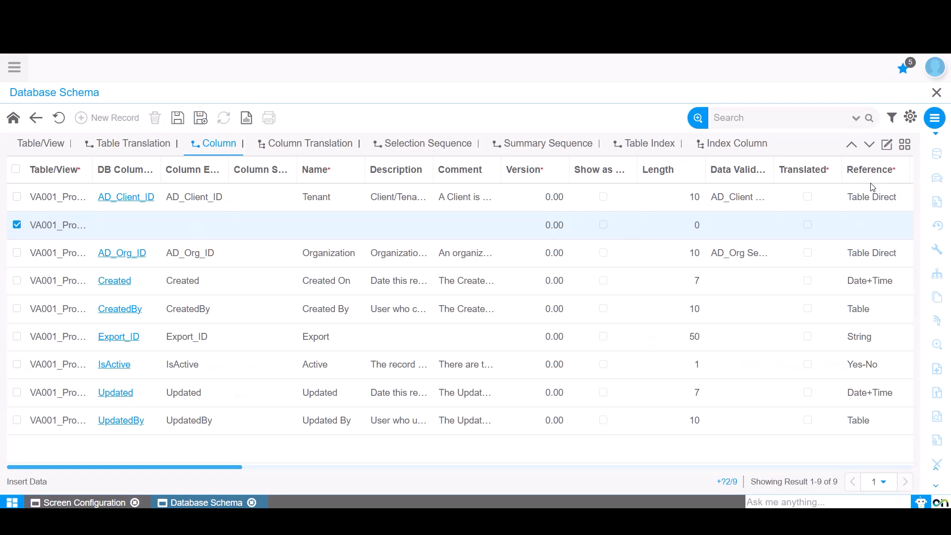
click(887, 144)
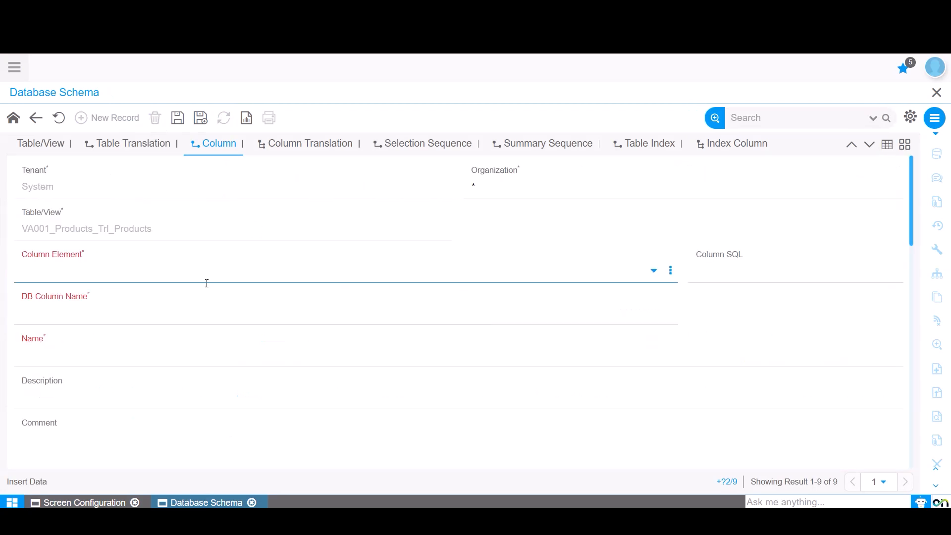
text(VA00)
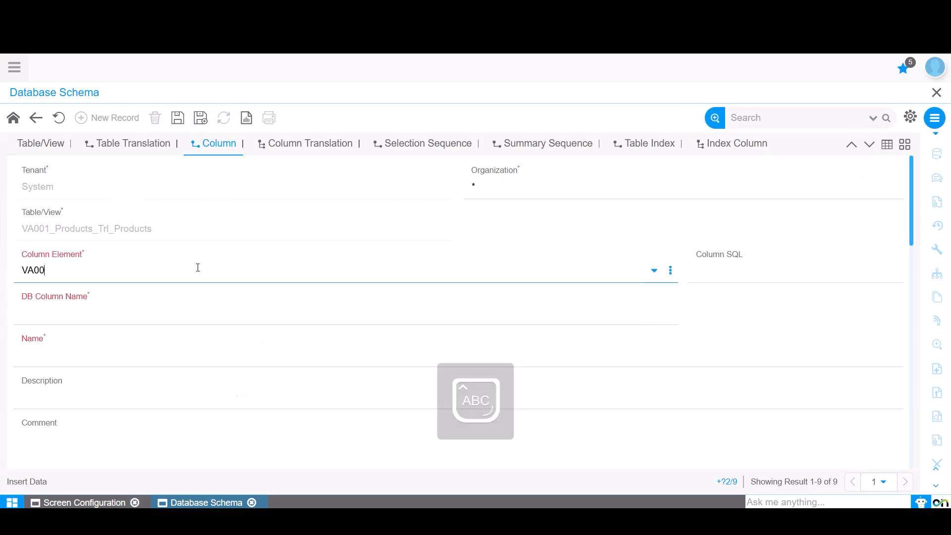
text(1_Produ)
click(92, 308)
click(55, 355)
text(ds)
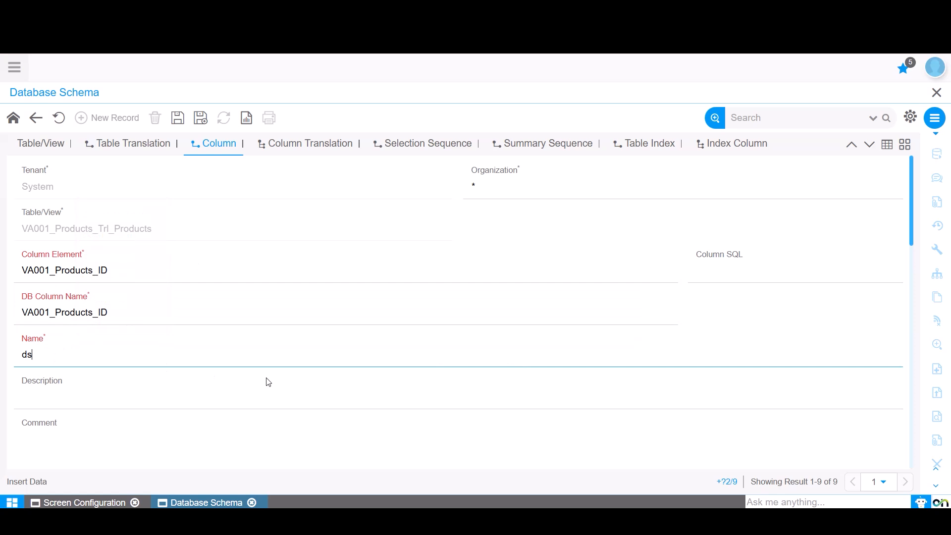
Give the VA001_Products_ID column length 20 and reference Table Direct, mark it as parent link and mandatory, and save it.
scroll(268, 382, down, 5)
click(436, 336)
text(20)
click(245, 383)
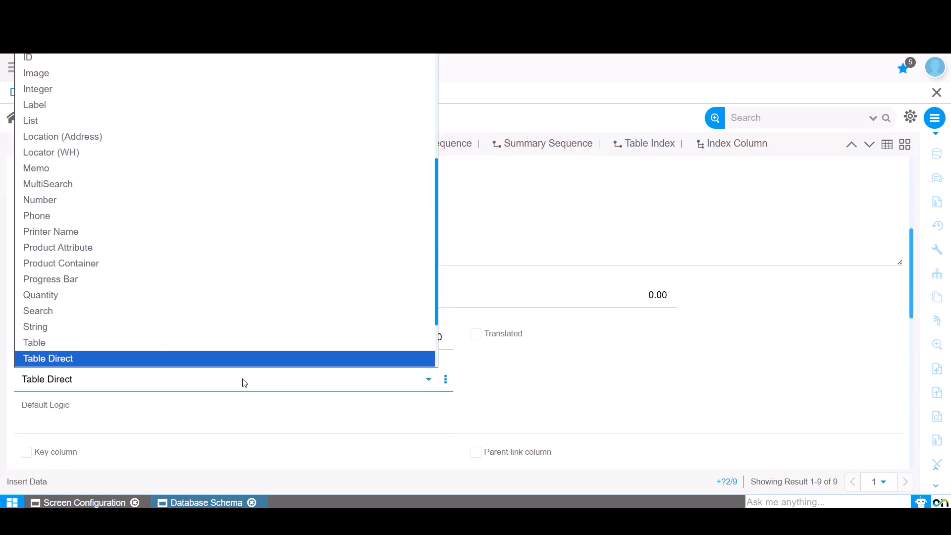
key(Return)
scroll(465, 383, down, 4)
click(476, 312)
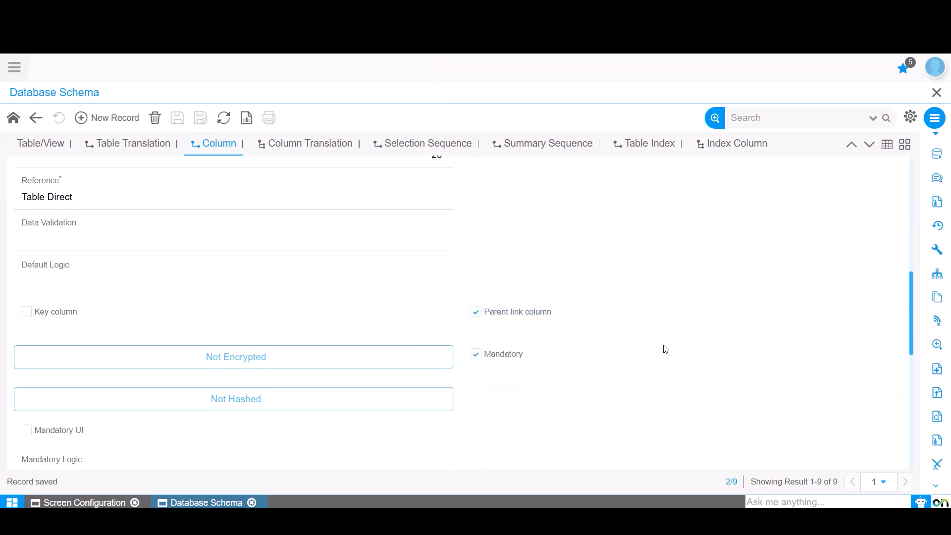
Add another column to VA001_Products_Trl with column element AD_Language and name "D".
click(115, 119)
click(192, 270)
text(AD_LA)
click(54, 331)
click(123, 353)
text(D)
Set the AD_Language column's length to 20, reference to Table and reference key to AD_Language, and save it.
scroll(425, 404, down, 3)
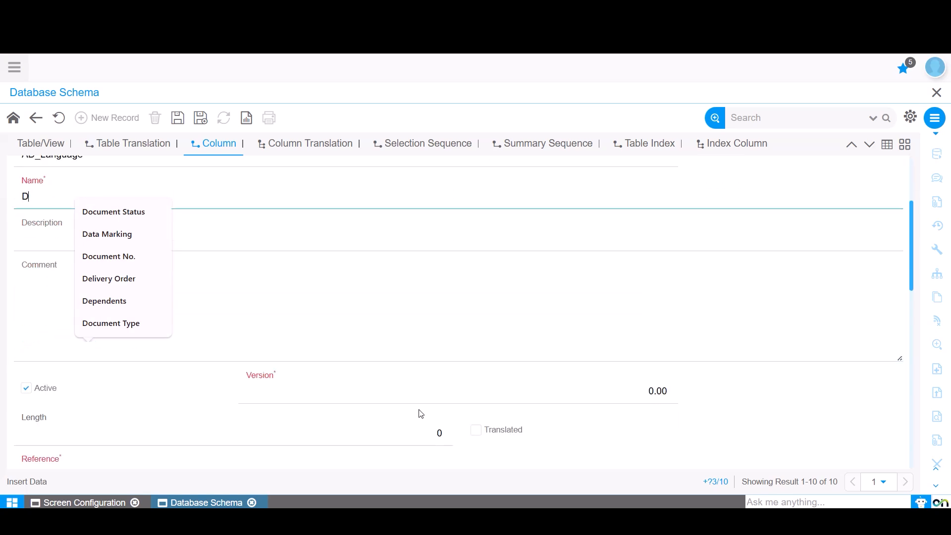
click(424, 440)
scroll(269, 369, down, 3)
click(200, 307)
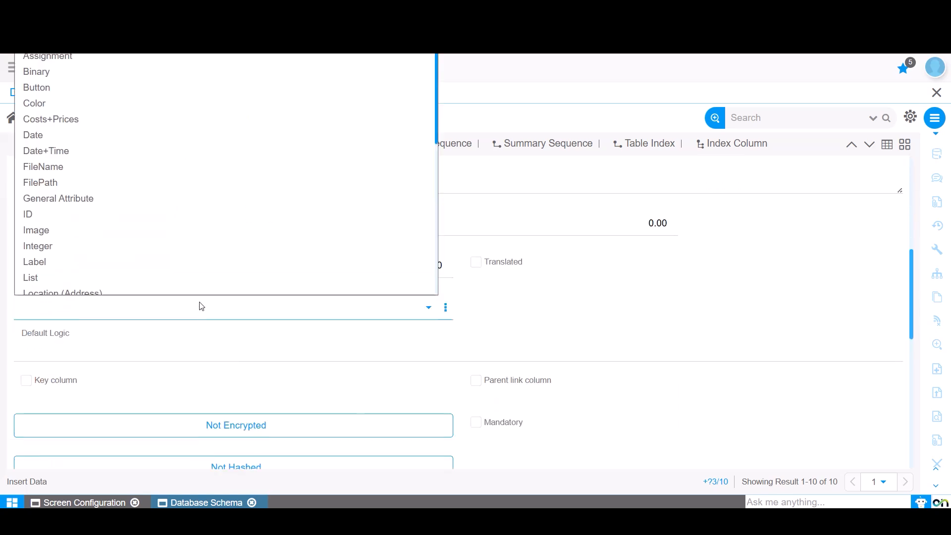
text(Table)
key(Return)
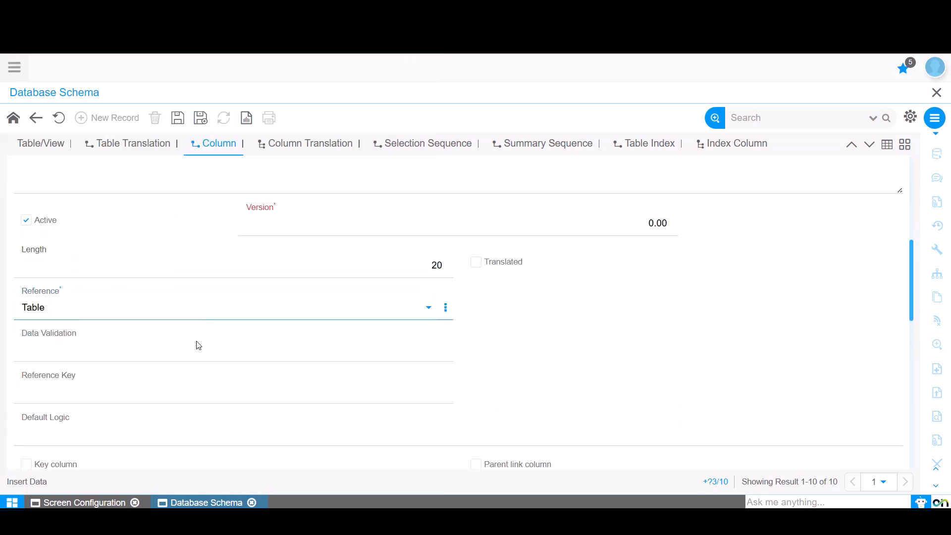
click(120, 397)
click(121, 396)
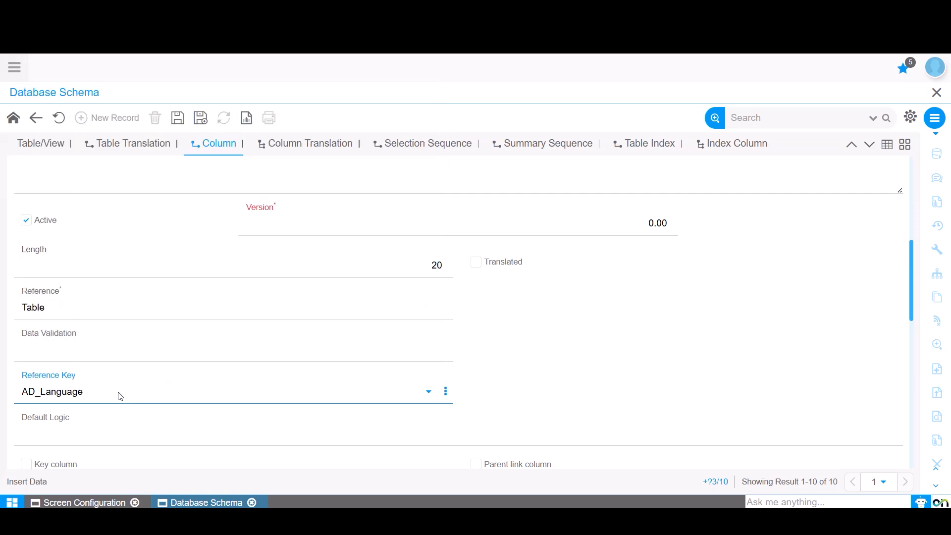
scroll(308, 356, down, 3)
click(477, 276)
Add an IsTranslated column to VA001_Products_Trl with length 1 and reference Yes-No, and save it.
click(117, 119)
text(ISTRANS)
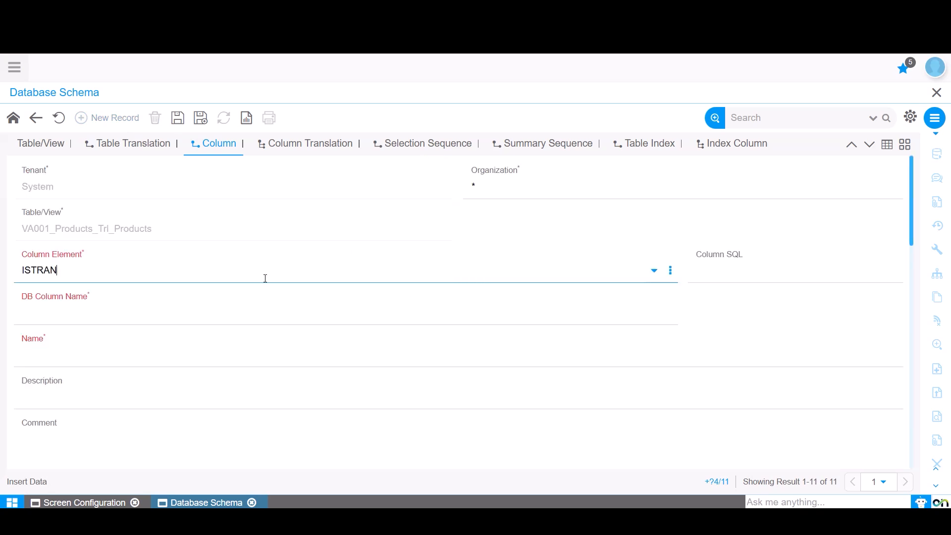
click(78, 328)
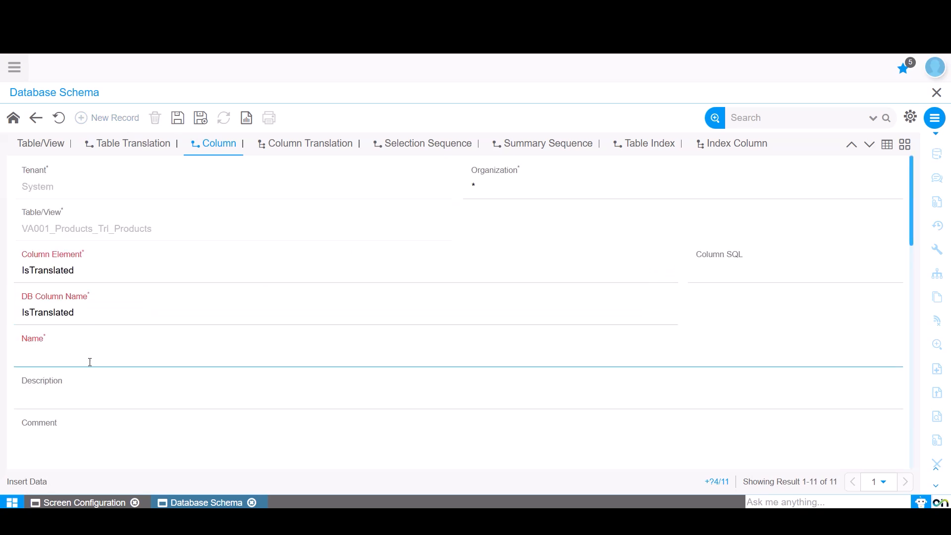
scroll(90, 361, down, 5)
click(374, 351)
key(y)
key(Return)
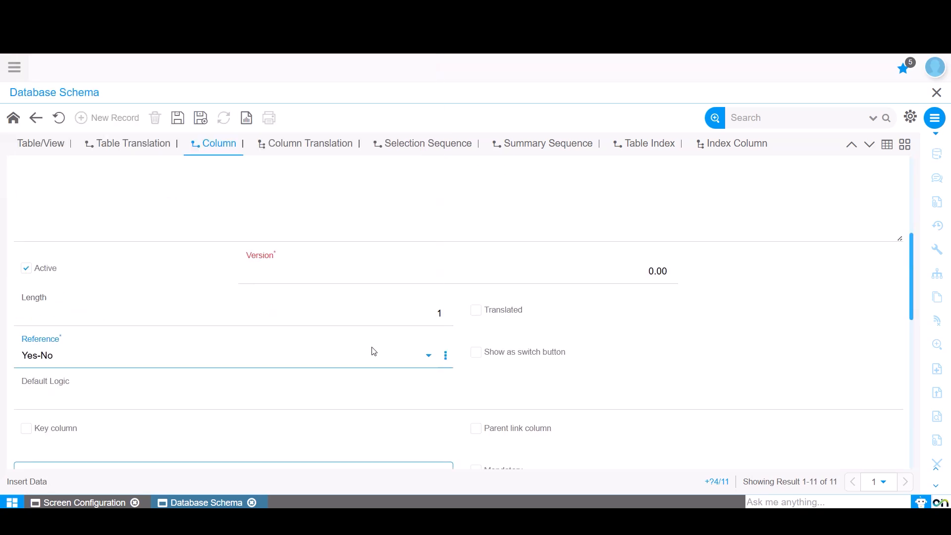
scroll(374, 351, down, 3)
click(178, 117)
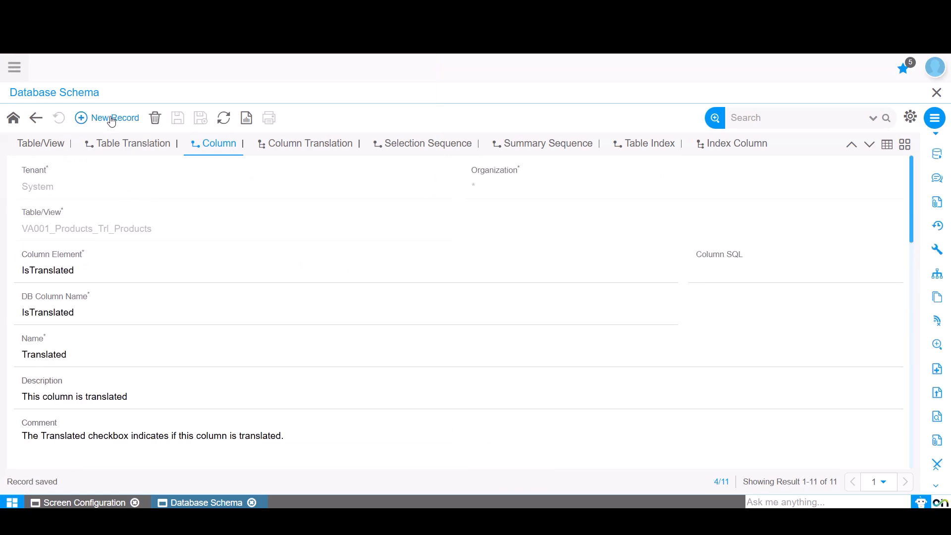
Start another VA001_Products_Trl column with column element Name and name "d".
click(107, 118)
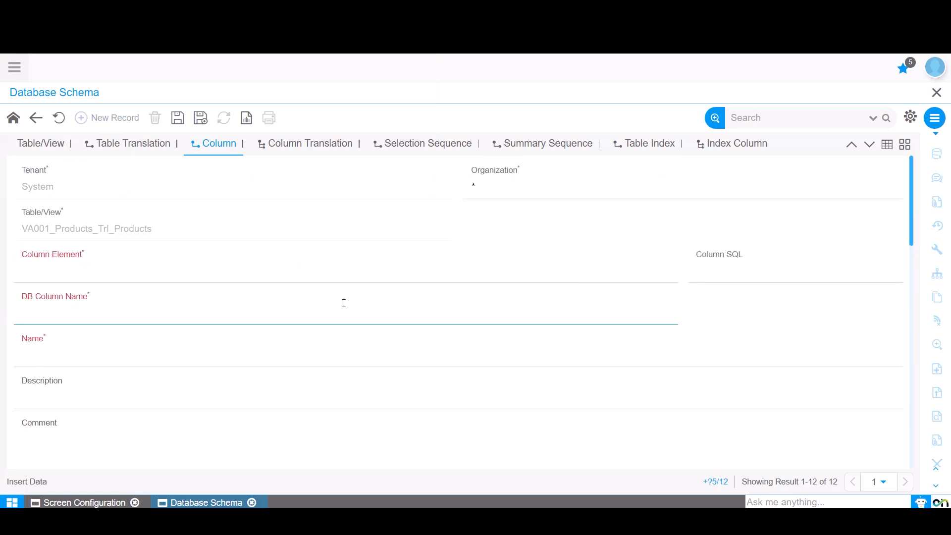
click(155, 260)
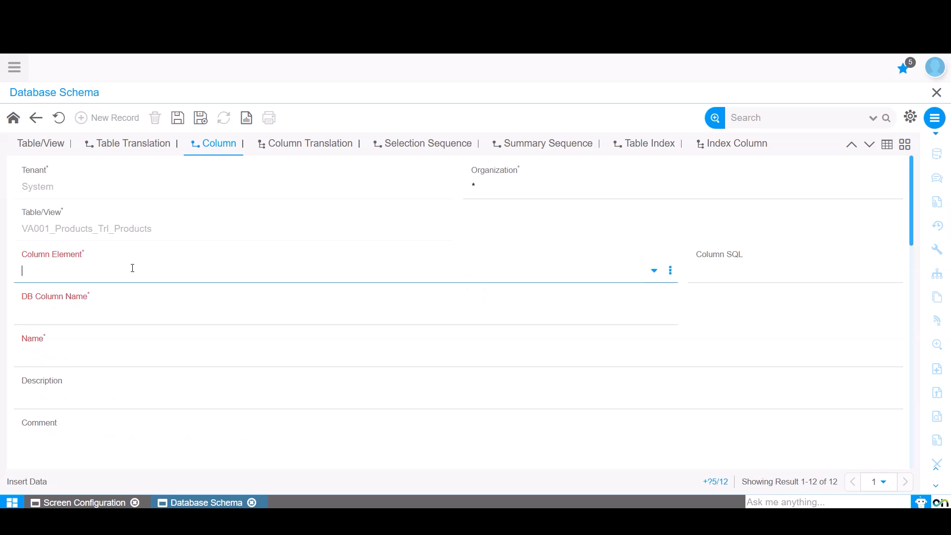
text(Name)
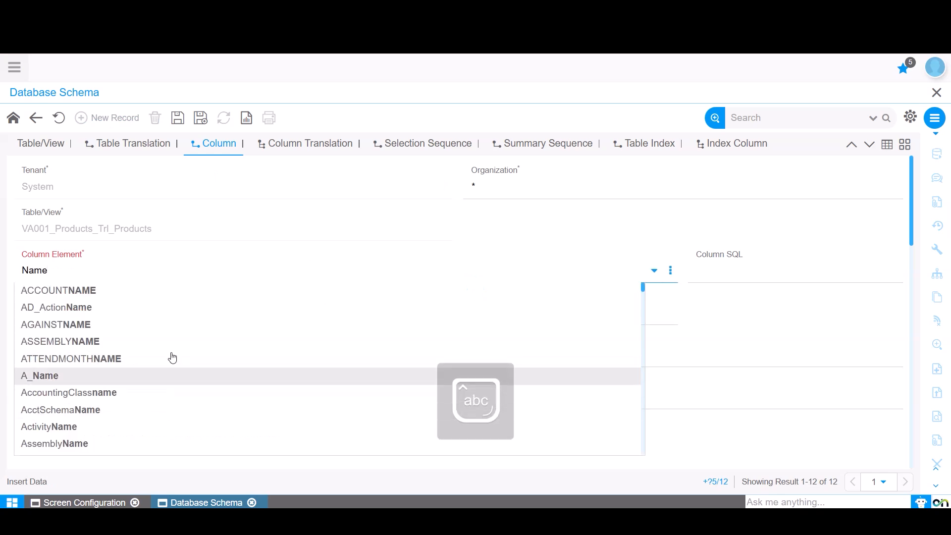
scroll(166, 386, down, 5)
click(31, 354)
text(d)
Set the new Name column's length to 100 and reference to String, and save it.
scroll(299, 399, down, 5)
click(434, 368)
click(294, 415)
text(st)
key(Return)
click(178, 118)
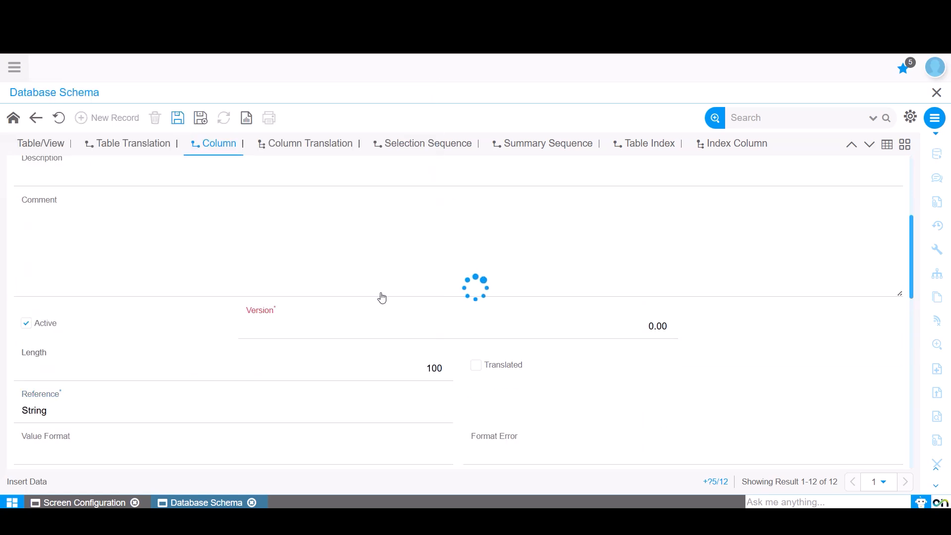
Synchronize the column to create the VA001_Products_Trl table in the database, and dismiss the result message.
scroll(671, 389, down, 3)
click(656, 282)
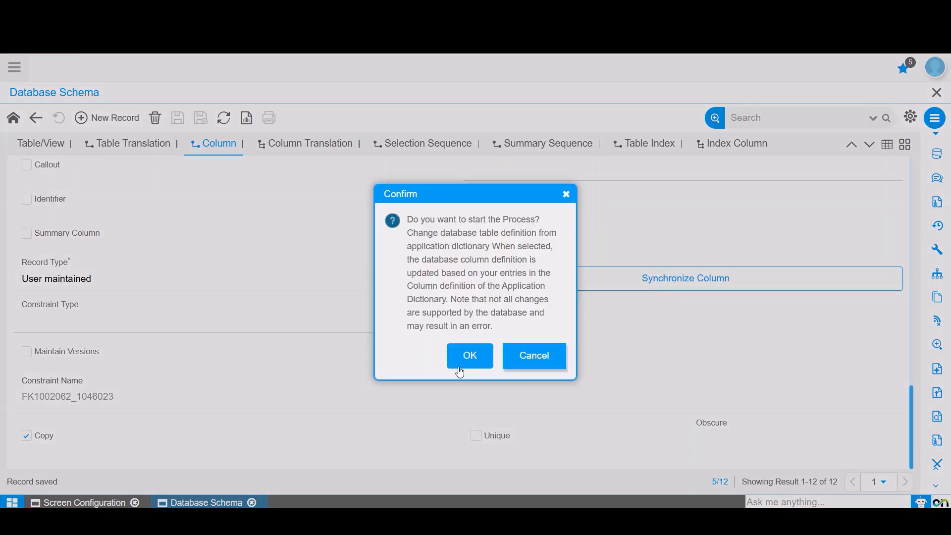
click(459, 371)
click(566, 65)
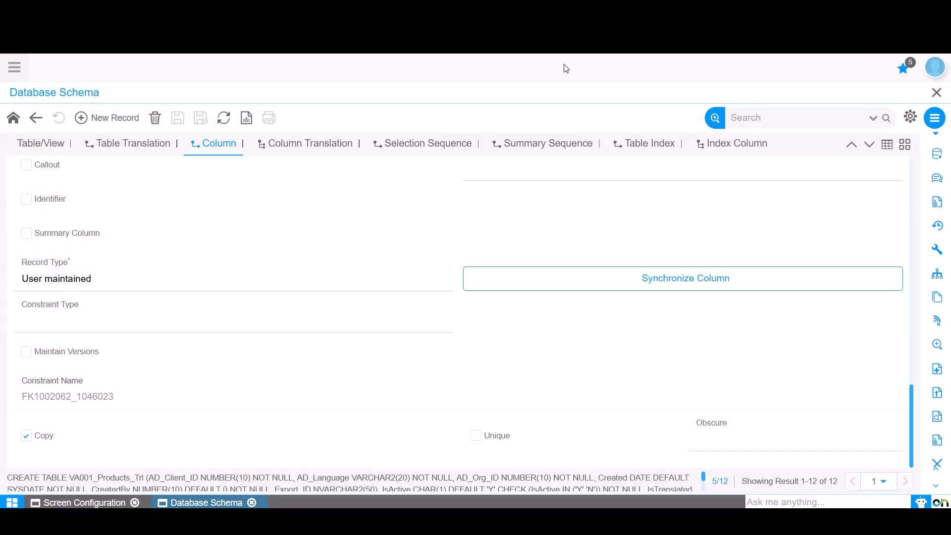
In Screen Configuration, add a new tab named "Translation" to the VA001_Products screen.
click(61, 504)
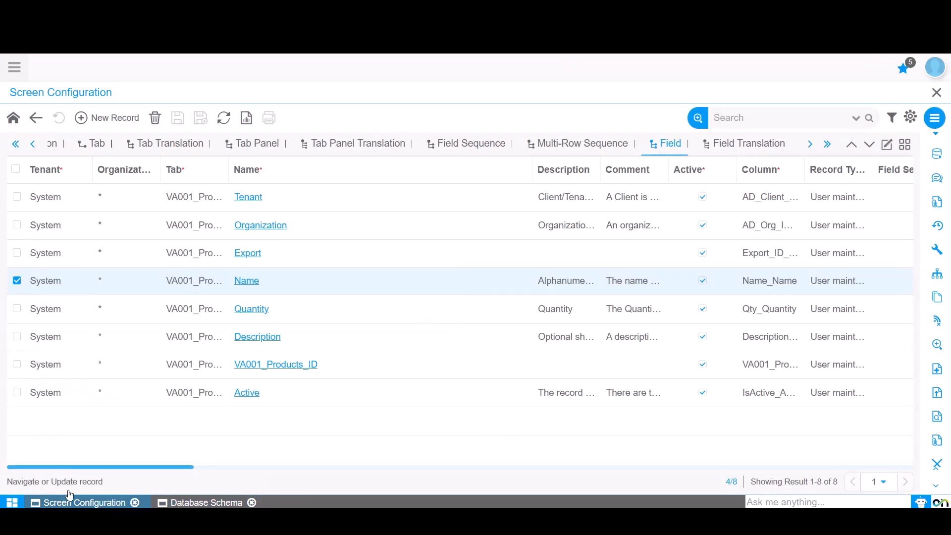
click(101, 148)
click(113, 119)
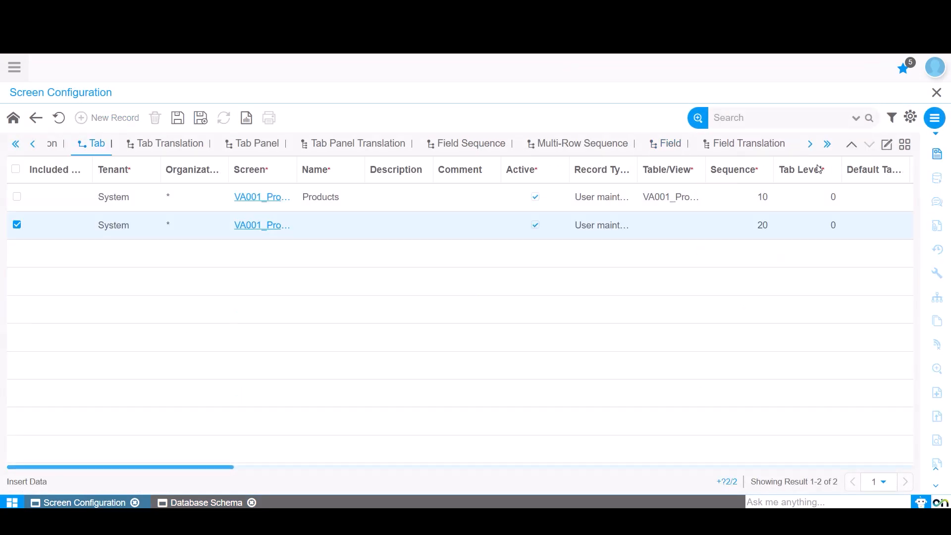
click(887, 145)
click(185, 268)
key(Caps_Lock)
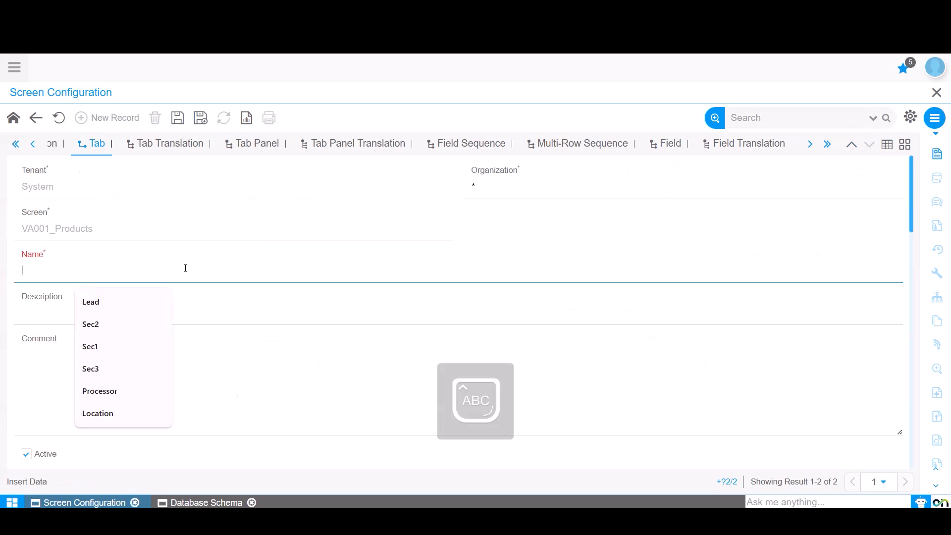
text(TR)
key(BackSpace)
key(Caps_Lock)
text(r)
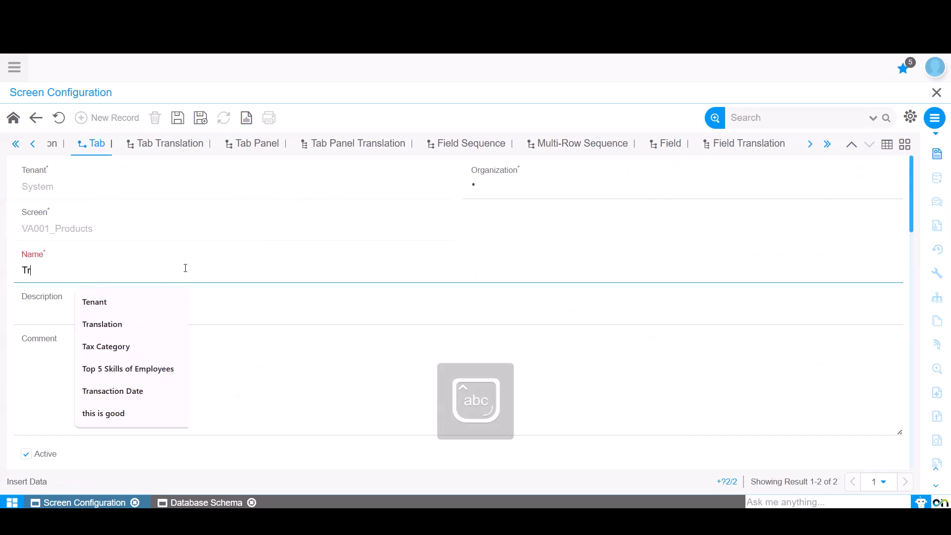
text(anslation)
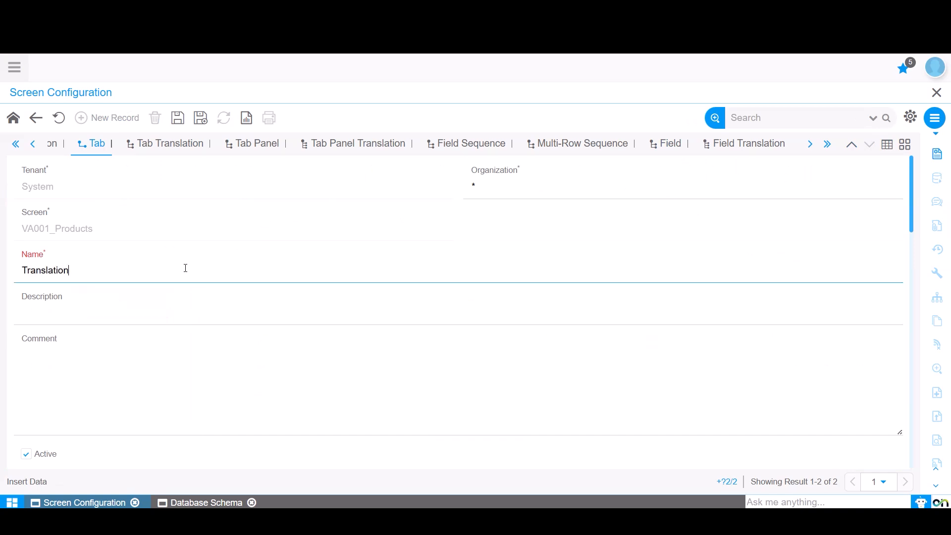
Assign table VA001_Products_Trl_Products to the Translation tab, mark it as a translation tab, and save it.
scroll(195, 384, down, 5)
click(174, 288)
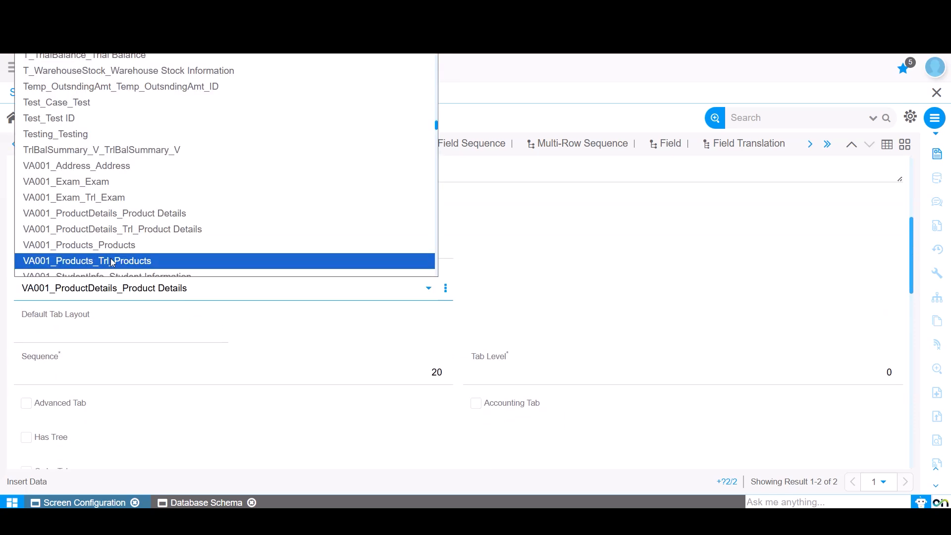
click(113, 261)
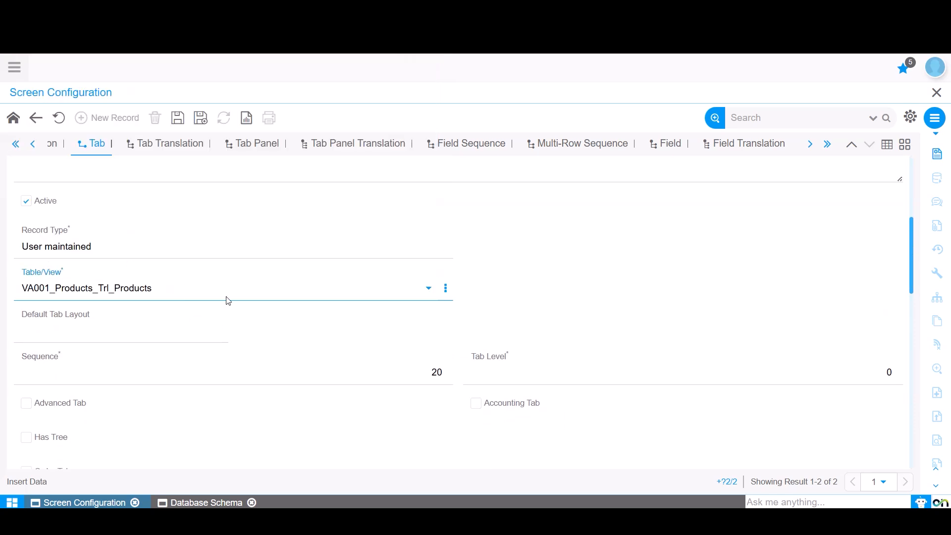
scroll(232, 303, down, 4)
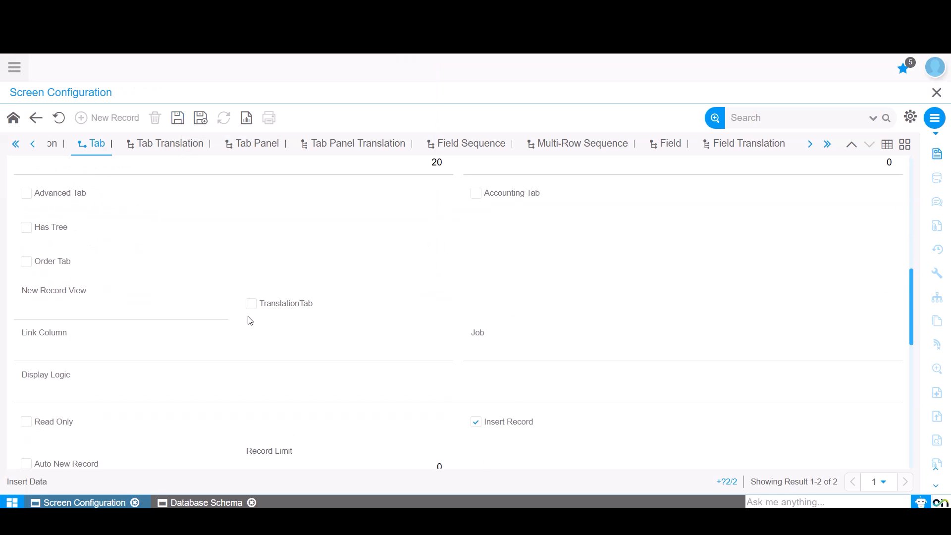
click(252, 305)
click(177, 120)
Disable record insertion on the Translation tab and save the change.
scroll(468, 332, down, 2)
click(476, 339)
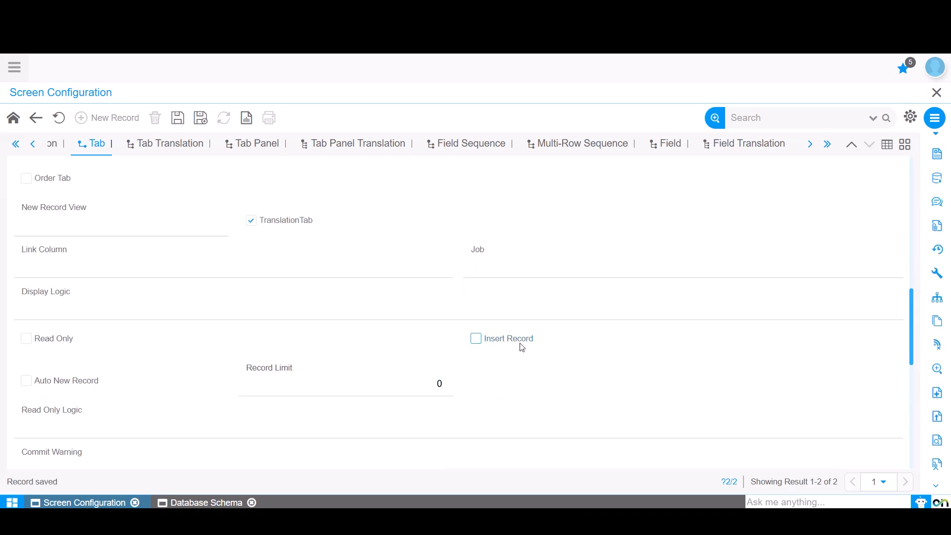
click(177, 120)
Create the Translation tab's fields from its table columns, dismiss the result message, and open the tab's field list.
scroll(251, 247, down, 5)
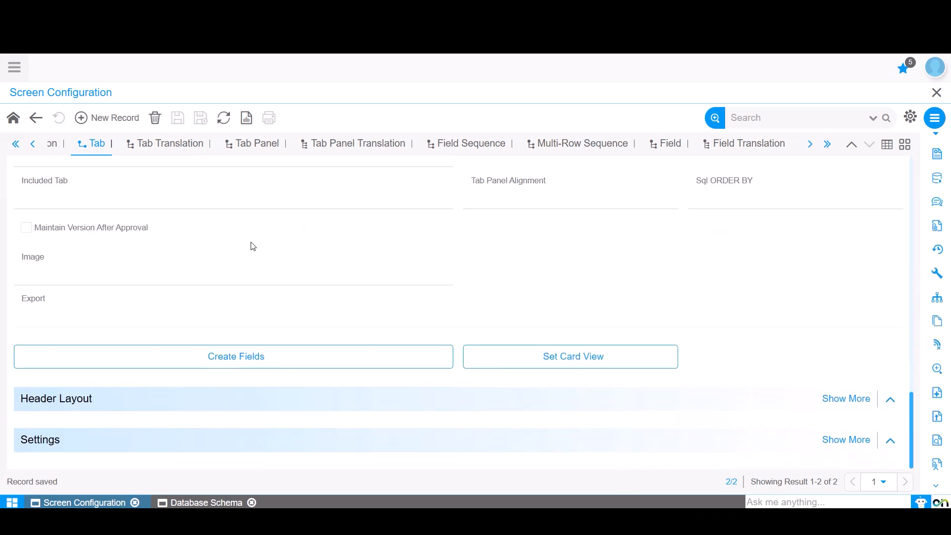
click(288, 362)
click(471, 330)
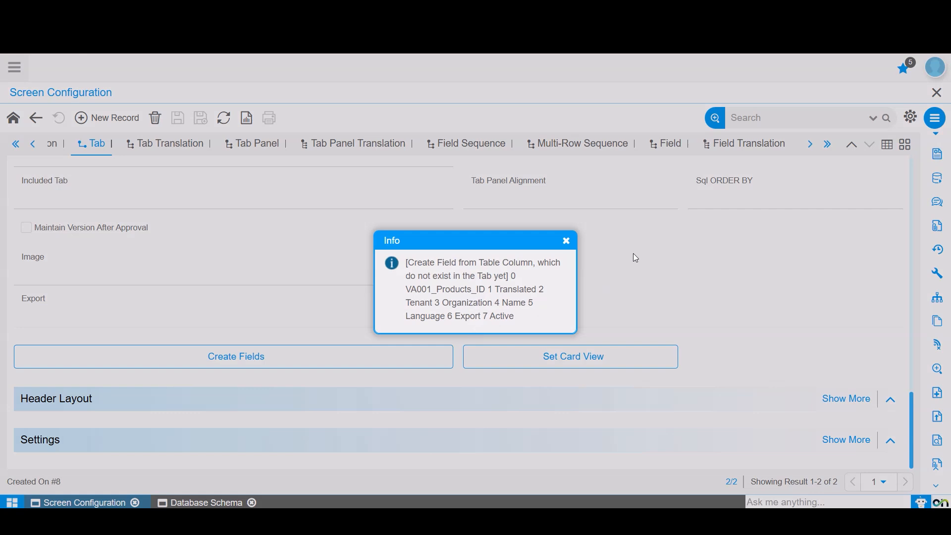
click(567, 241)
click(669, 143)
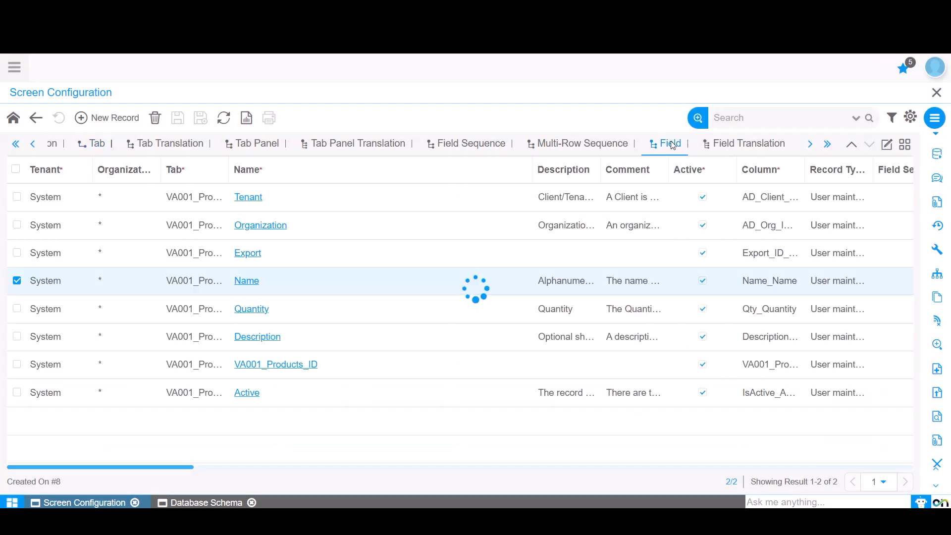
Run Cache Reset on the server and reload the application.
click(15, 69)
text(CAC)
key(Down)
key(Return)
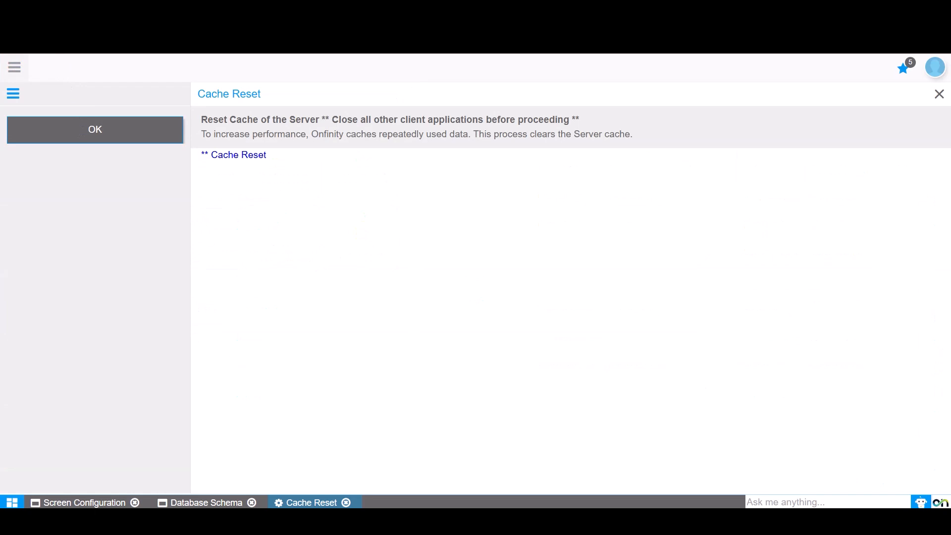
key(F5)
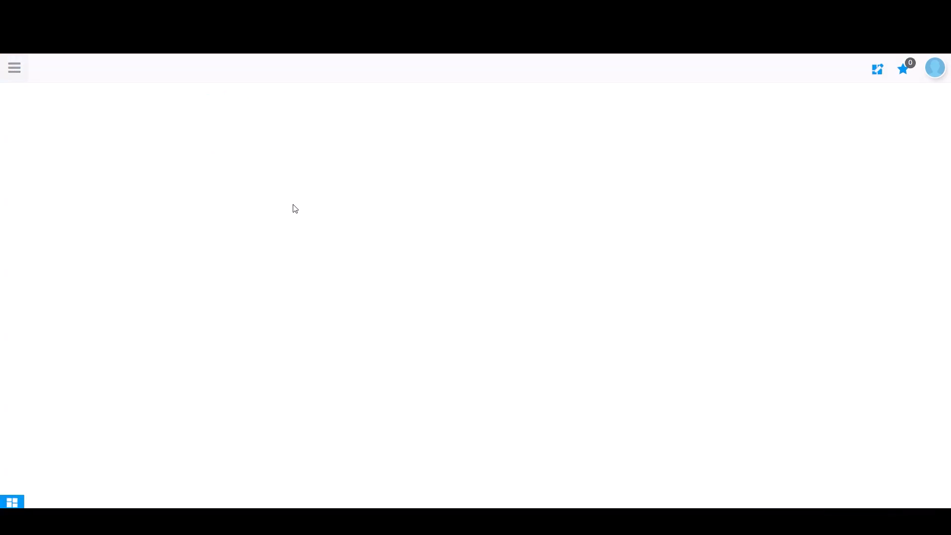
Find and open the Products screen.
click(14, 67)
click(55, 106)
text(PRODUCTS)
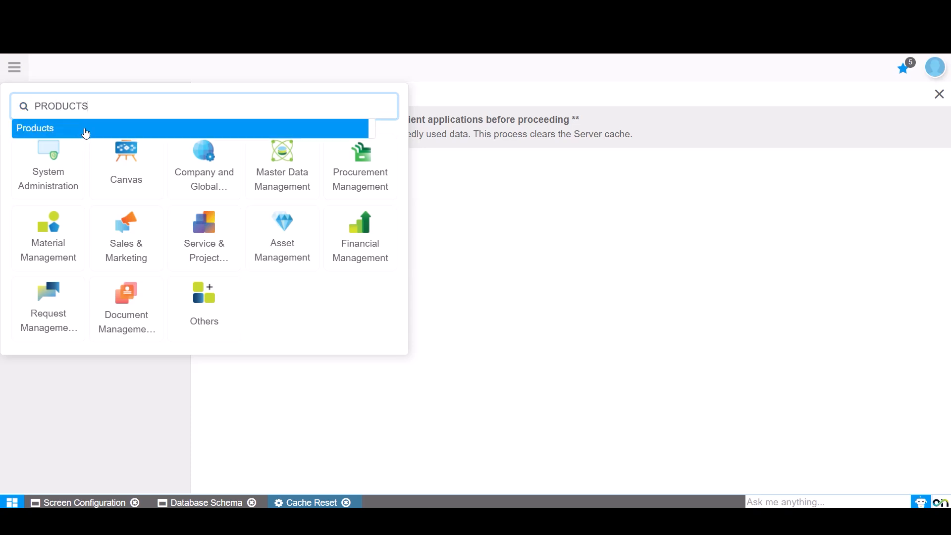
click(85, 130)
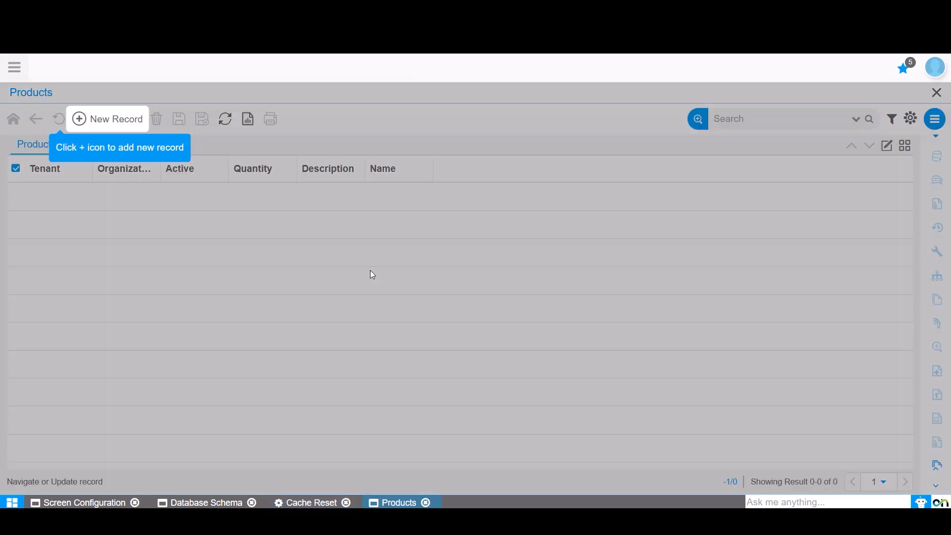
Add a product record with organization * and name "Printer".
click(110, 119)
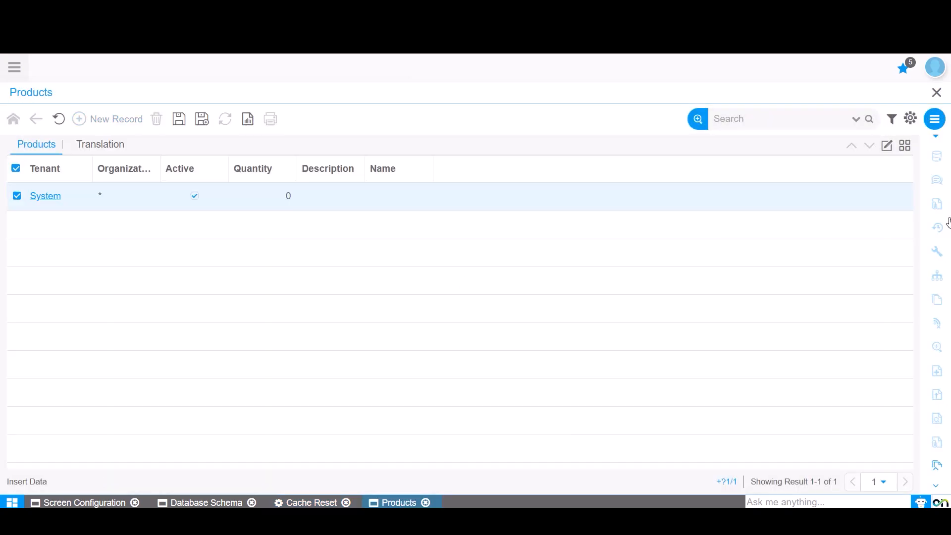
click(890, 149)
click(543, 183)
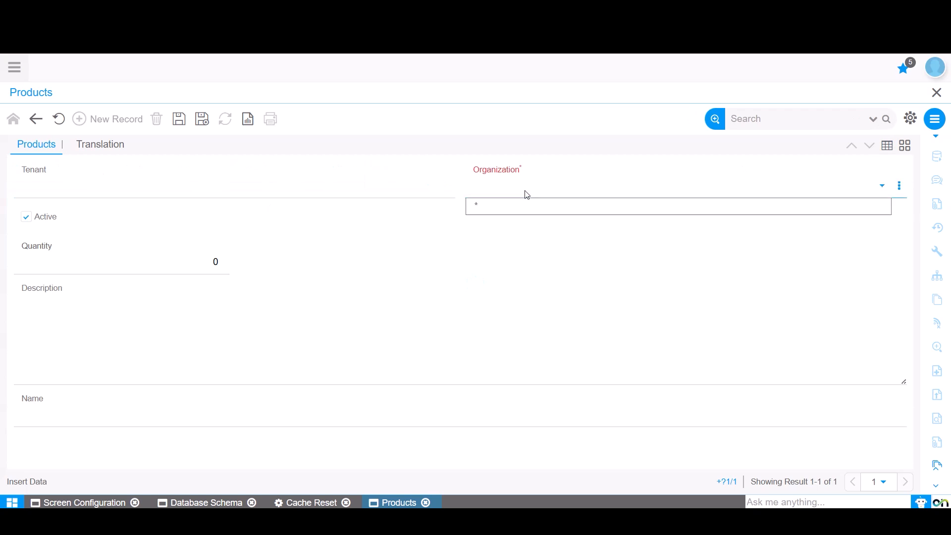
click(527, 205)
click(124, 397)
text(Printer)
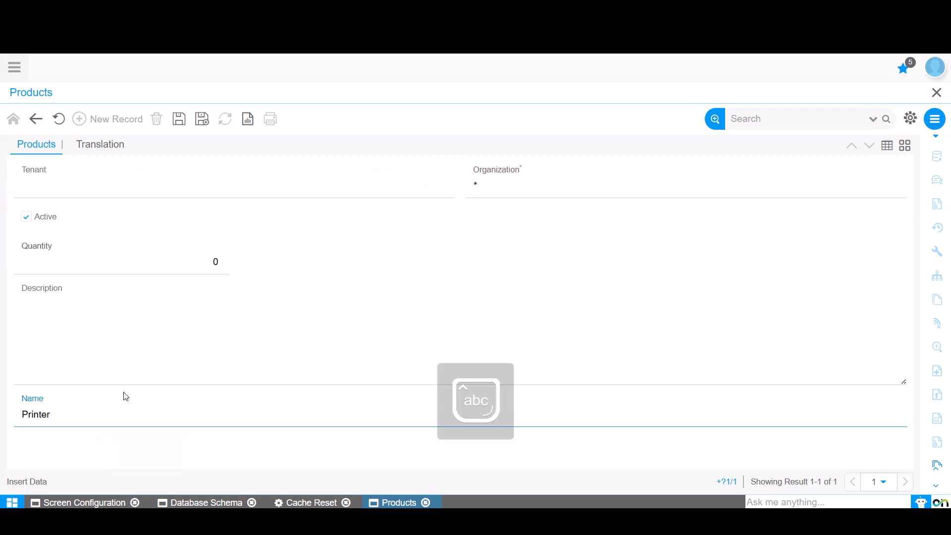
click(228, 257)
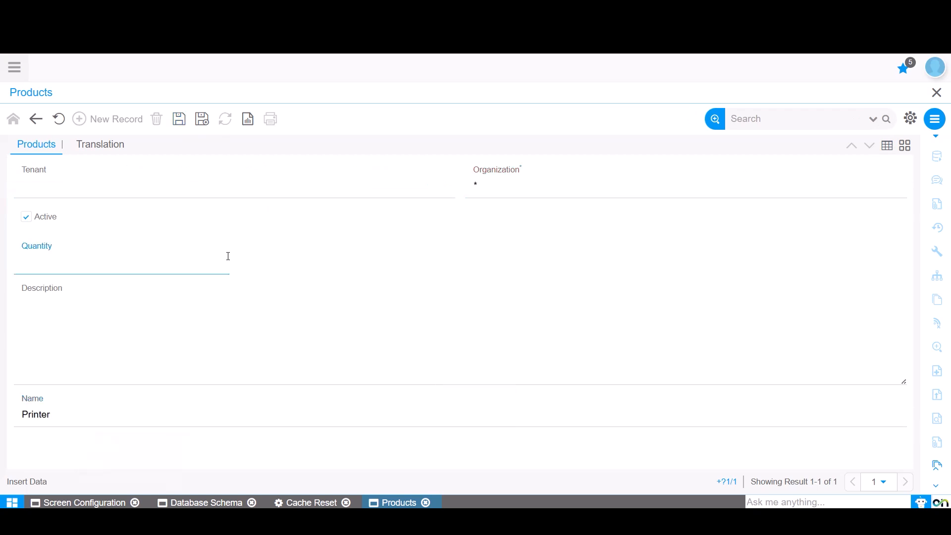
Examine the Printer record's translations, opening the Arabic (Iraq) entry, and widen the Language column in the list.
click(101, 145)
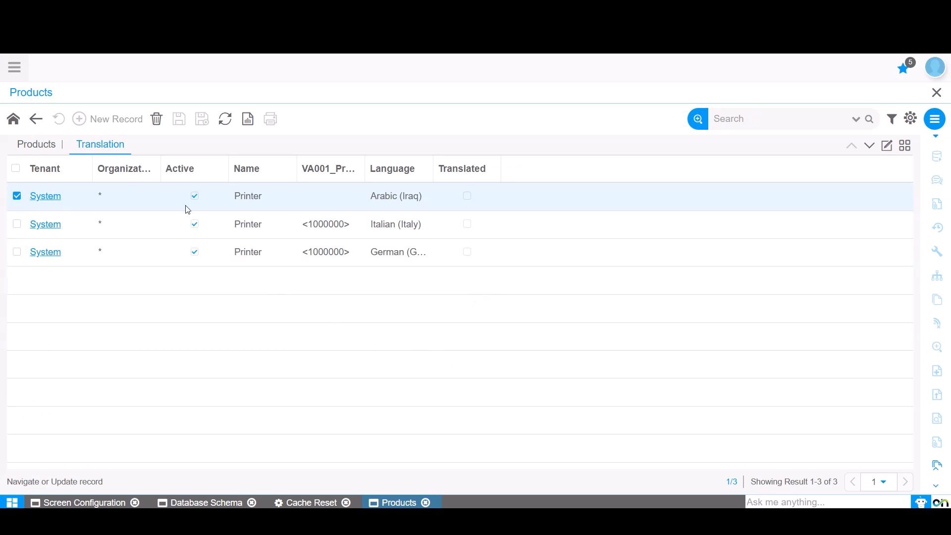
click(439, 169)
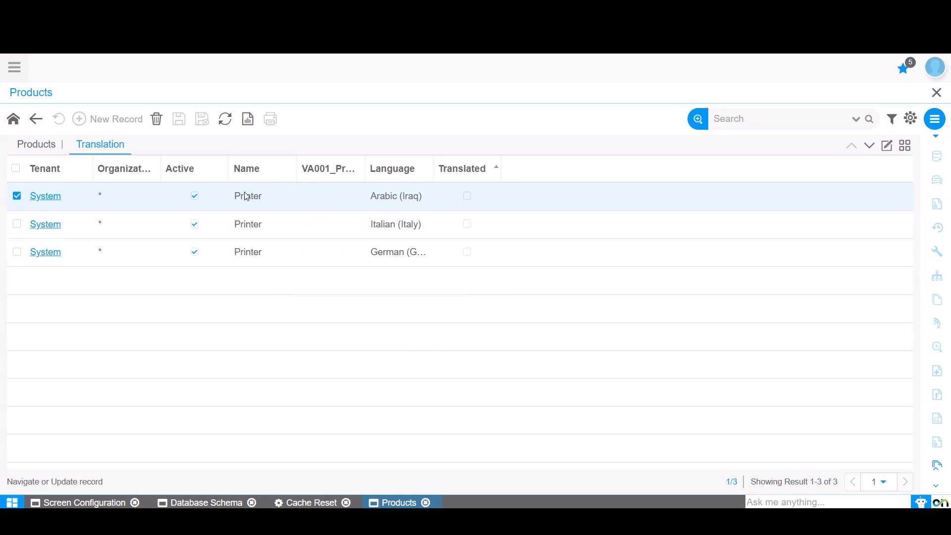
double_click(53, 200)
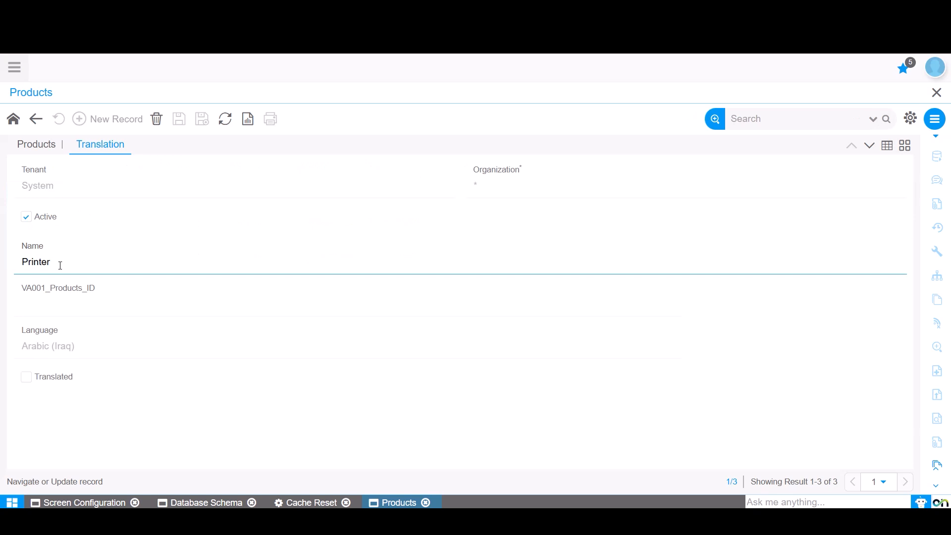
click(886, 146)
drag(432, 164, 506, 165)
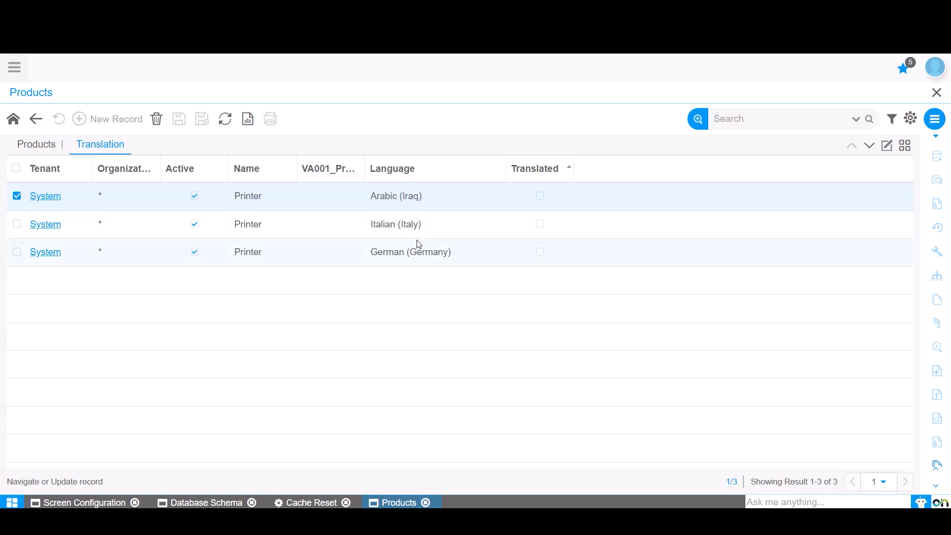
Open the Language screen and compare its system languages with the Printer record's translation entries.
click(15, 68)
text(lan)
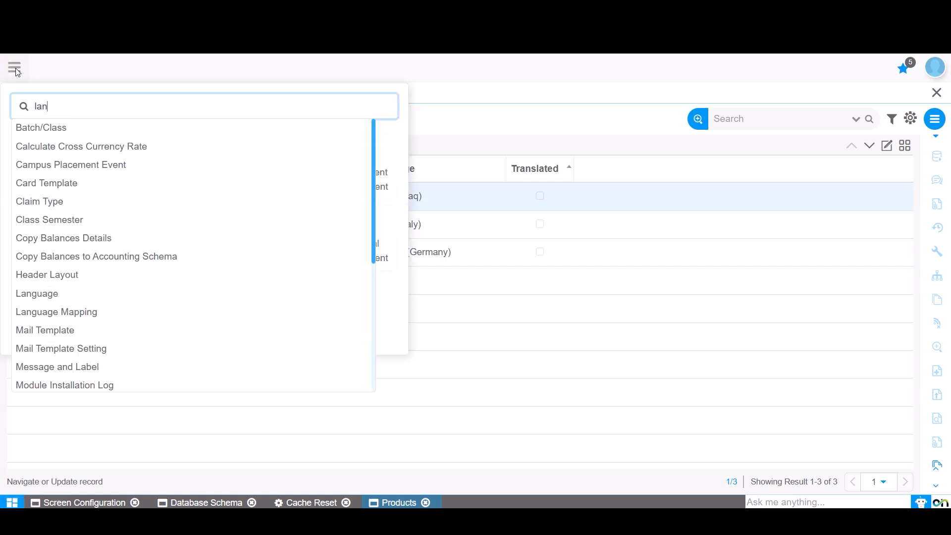
text(gu)
click(63, 130)
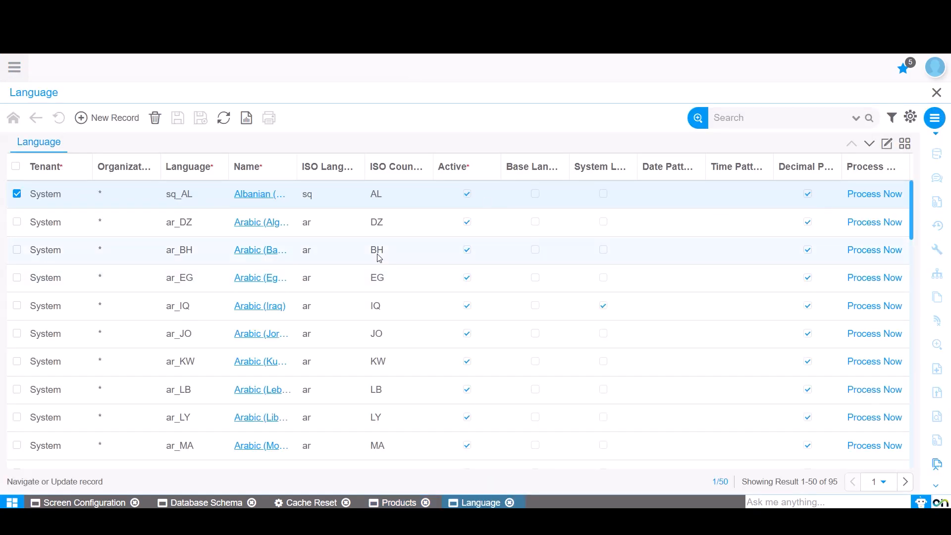
click(414, 502)
click(490, 503)
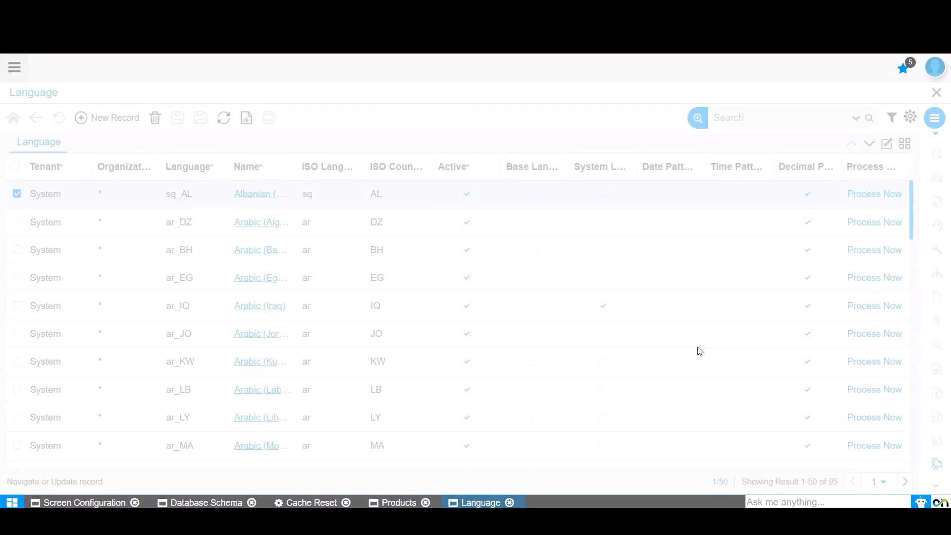
Filter the language list to records where System Language is true, and widen the Name column.
click(891, 118)
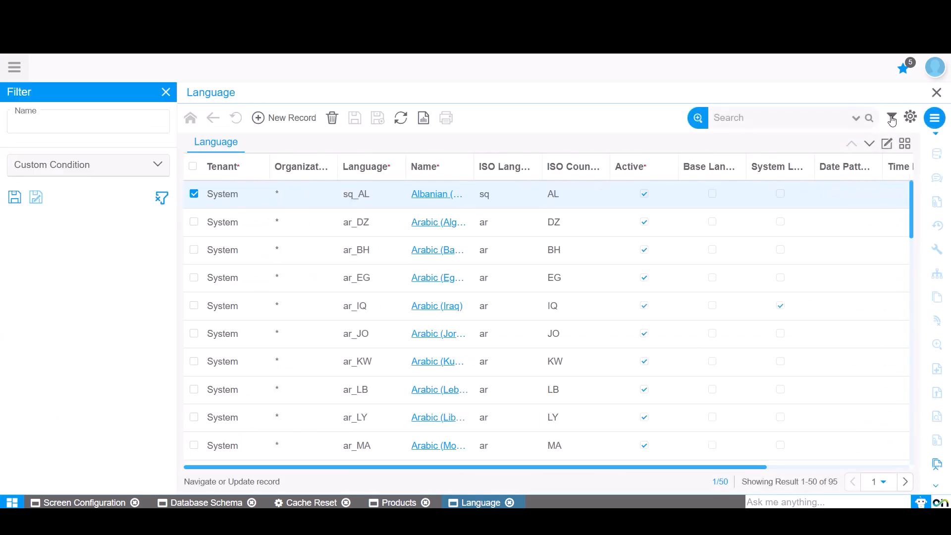
click(41, 169)
click(55, 230)
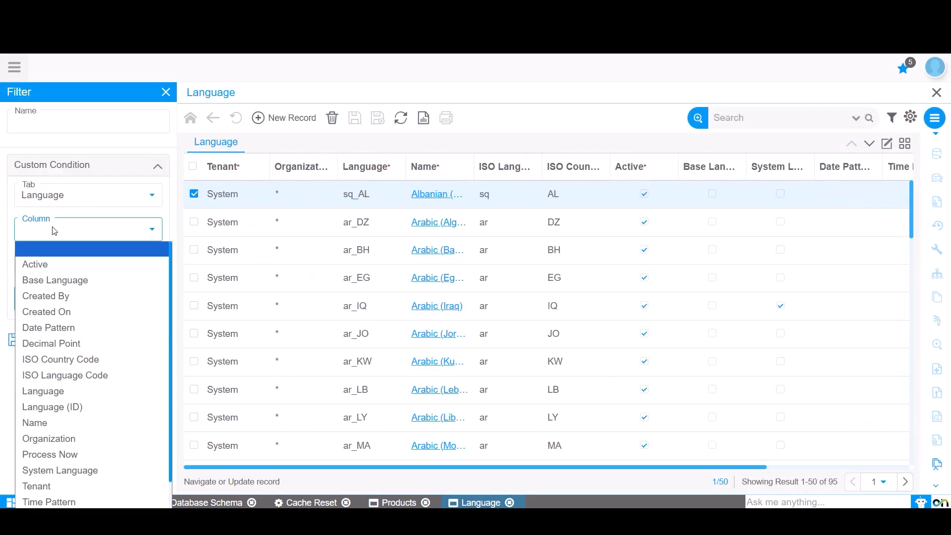
click(59, 470)
click(21, 287)
click(87, 328)
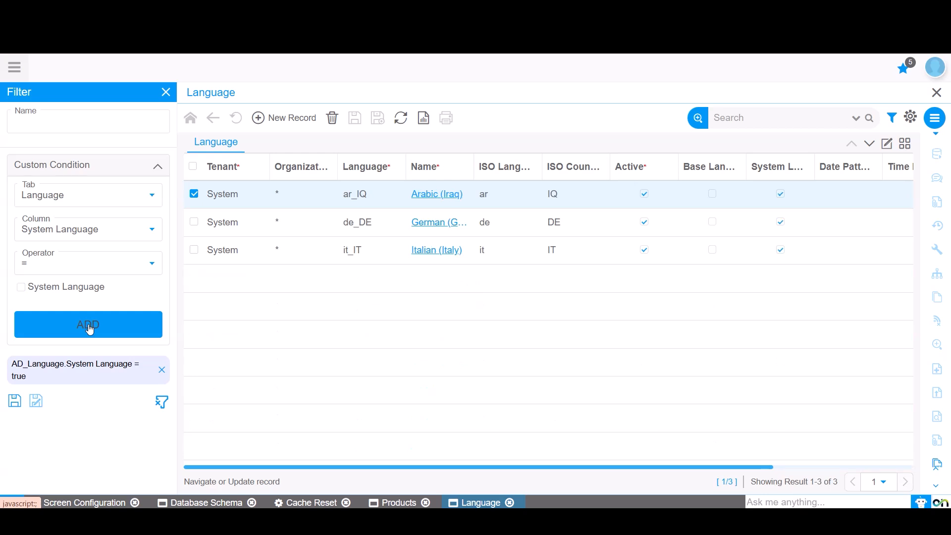
drag(476, 161, 617, 161)
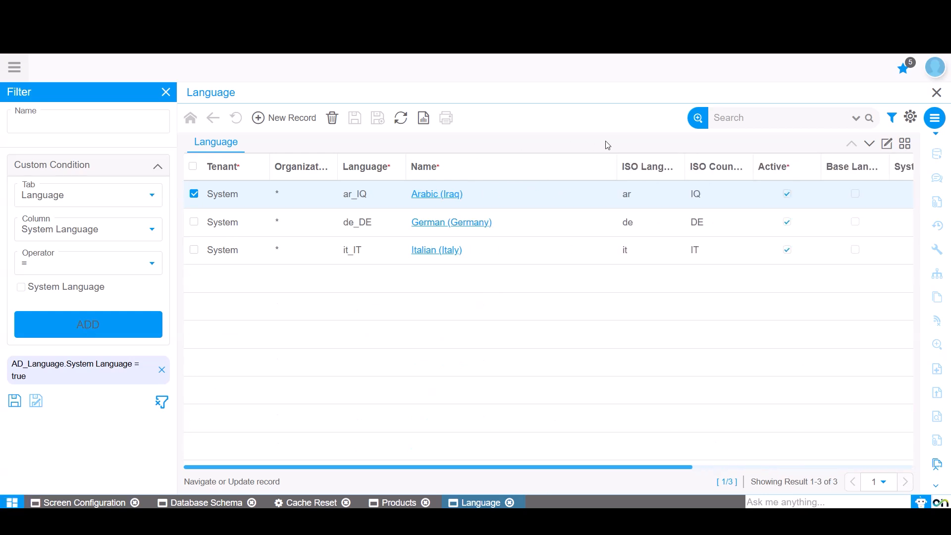
Go through the filtered language records from Arabic (Iraq) to Italian (Italy) and compare them with the Printer record's translation entries.
click(422, 196)
scroll(452, 340, down, 1)
click(869, 144)
click(870, 144)
click(392, 503)
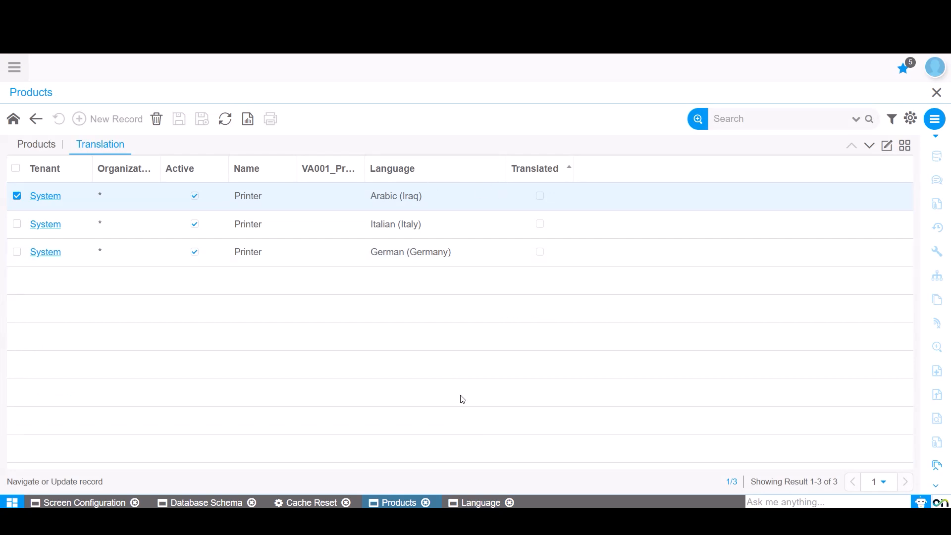
click(483, 503)
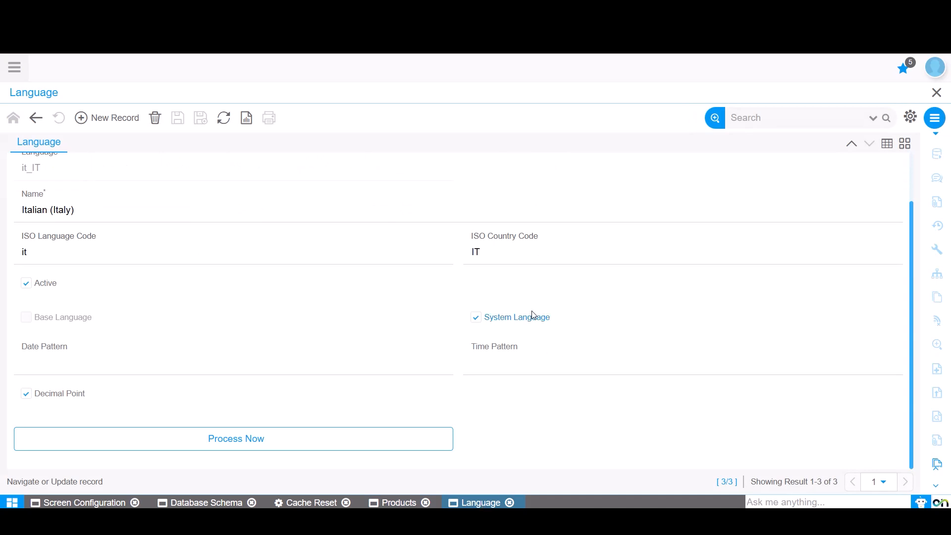
click(399, 503)
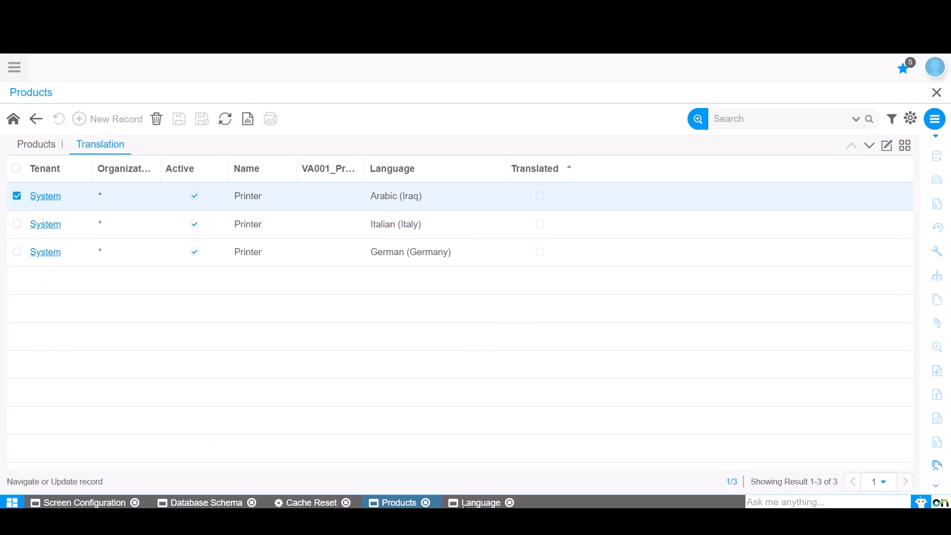
click(483, 504)
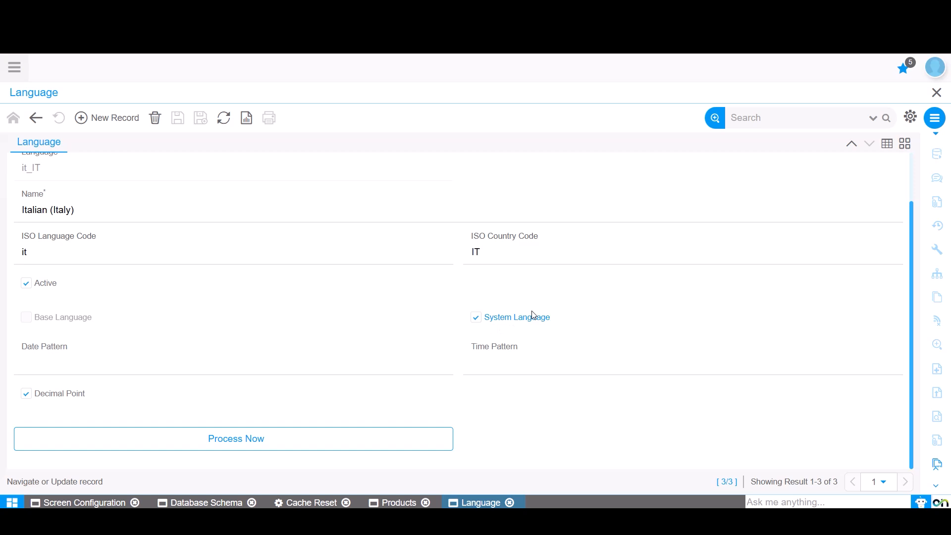
Run the translation process for Italian (Italy) with maintenance mode Add Missing Translations.
click(268, 439)
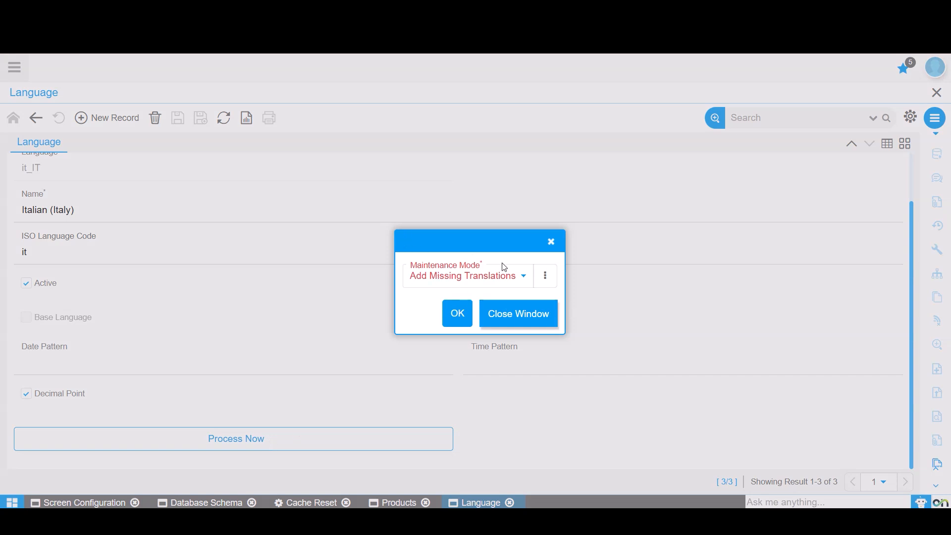
click(445, 281)
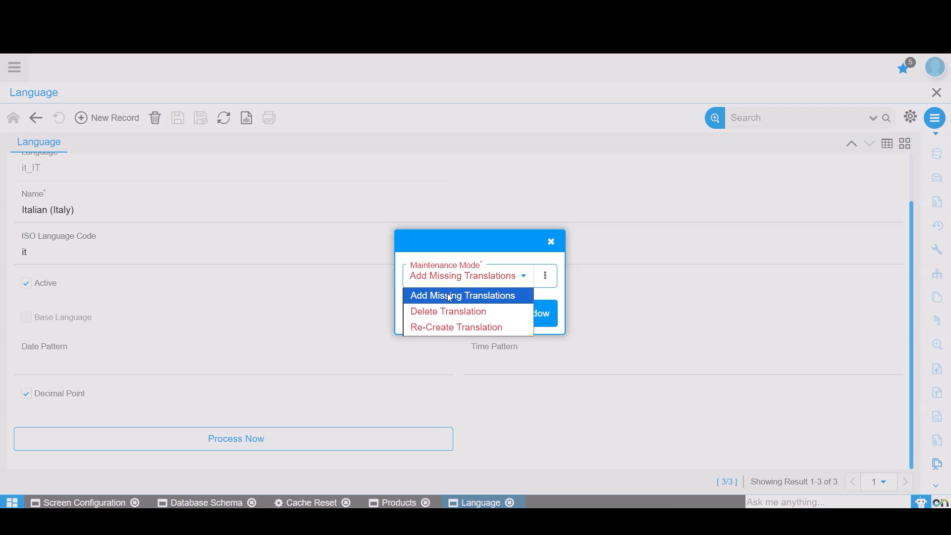
click(519, 303)
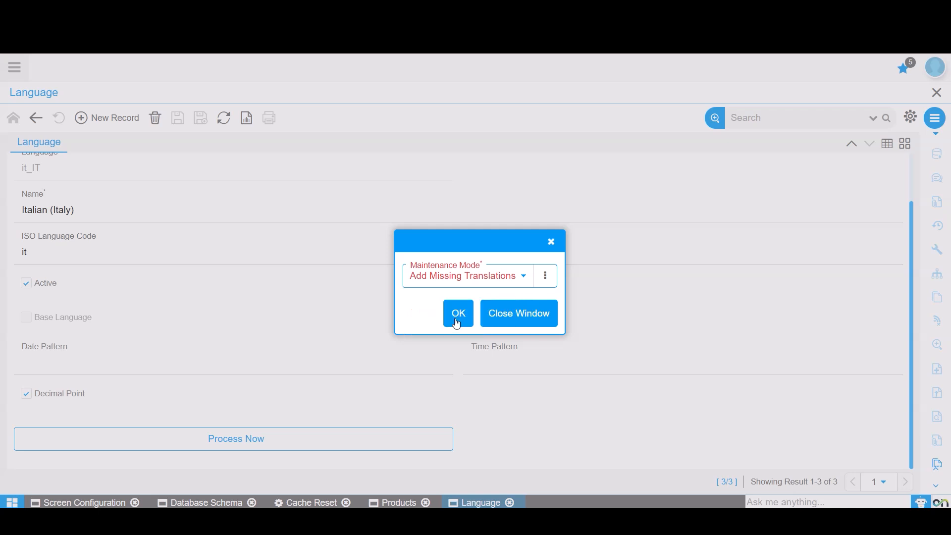
click(471, 276)
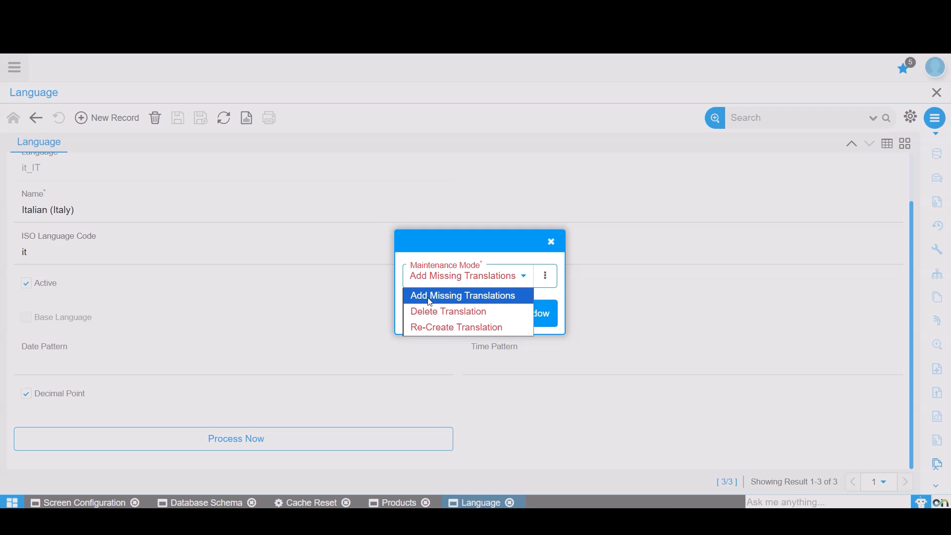
click(488, 295)
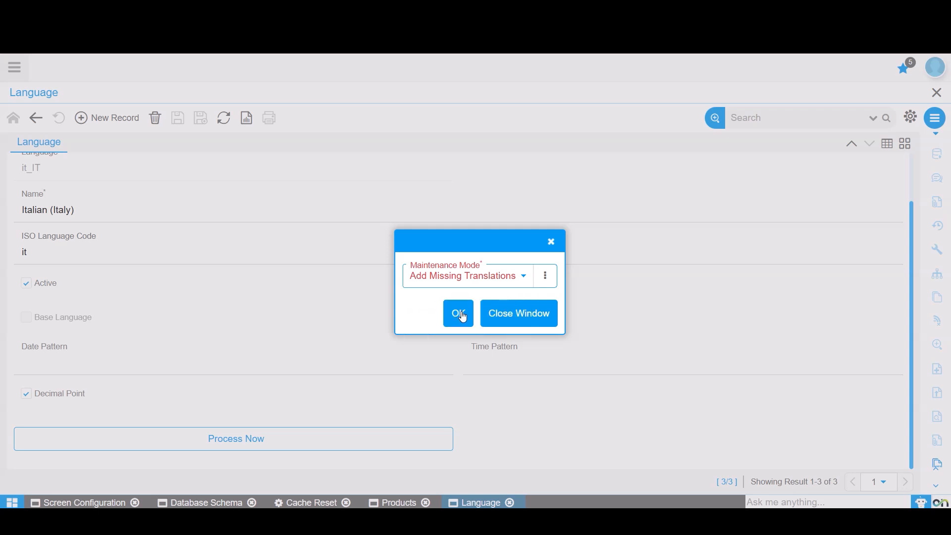
click(461, 314)
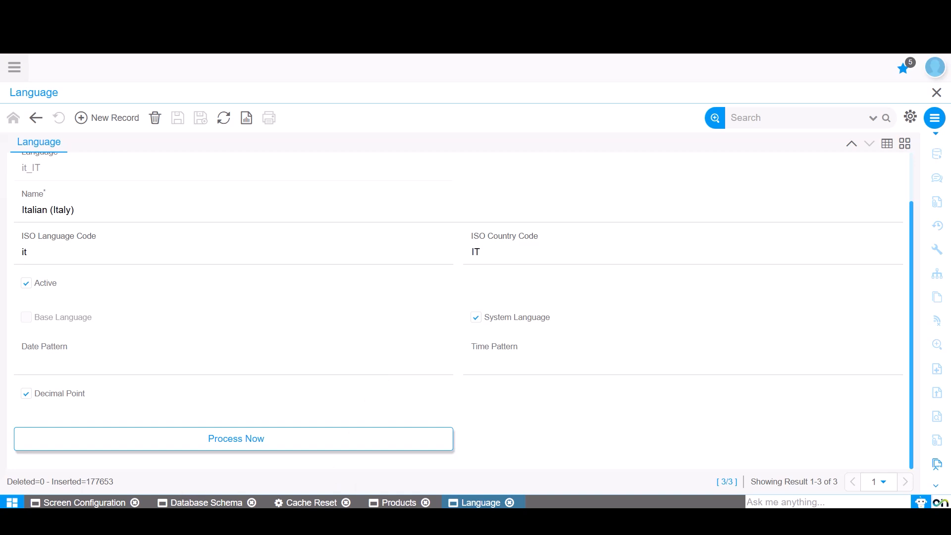
Check the Printer record's translations again, and go back to the German (Germany) language record.
click(401, 502)
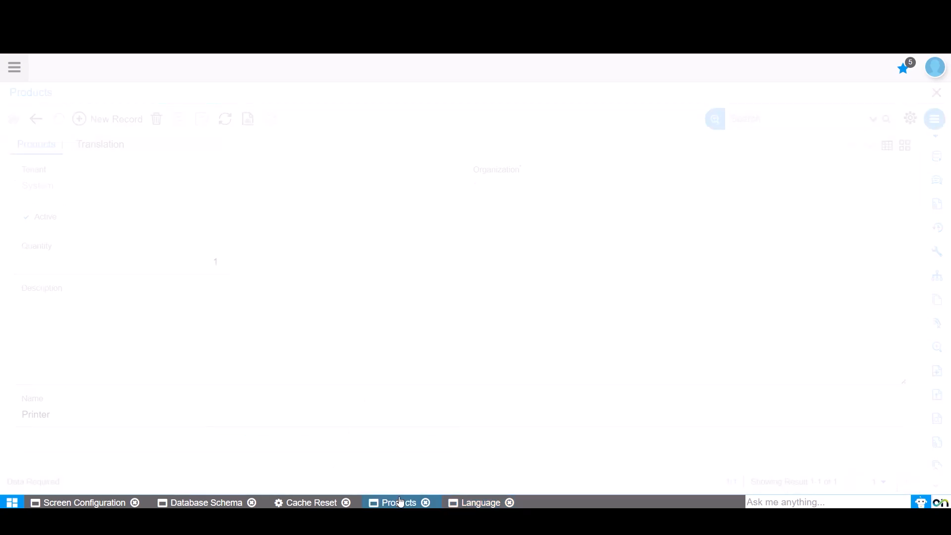
click(107, 150)
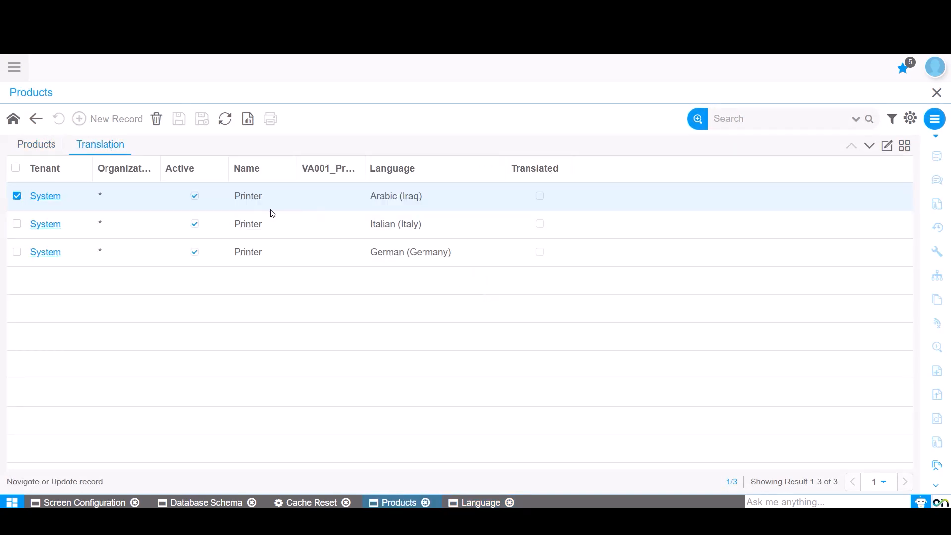
click(479, 502)
scroll(310, 319, up, 1)
click(854, 147)
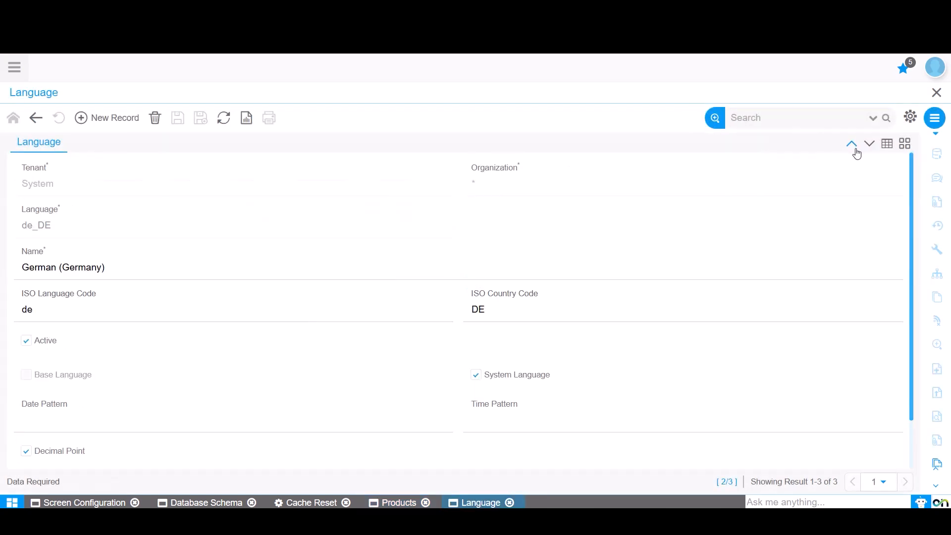
Add and save two product records named "Mother Board" and "CPU".
click(398, 503)
click(37, 145)
click(93, 119)
click(94, 415)
text(Mother Board)
click(93, 119)
click(79, 417)
text(CPU)
click(179, 119)
Clear the filter on the language list and mark Dutch (Belgium) as a system language.
click(479, 503)
click(884, 145)
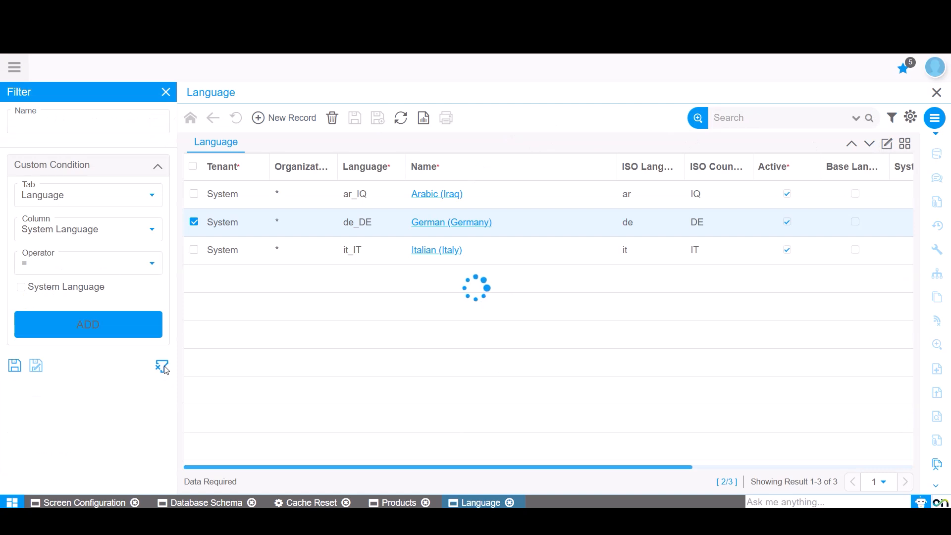
scroll(458, 276, down, 10)
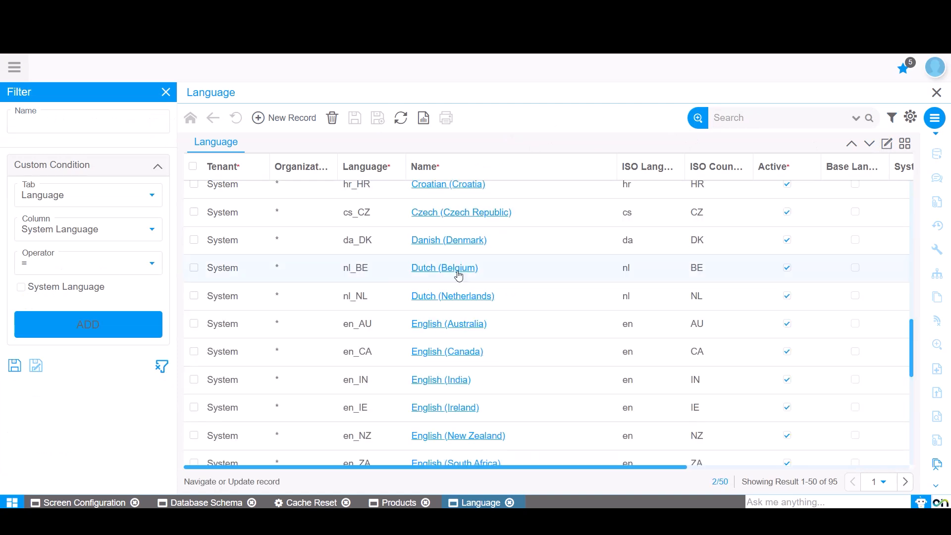
click(459, 272)
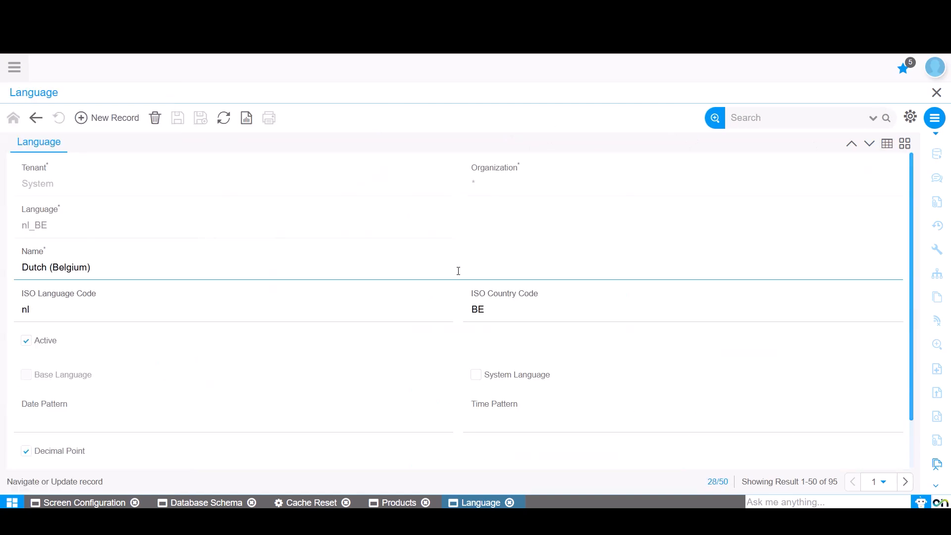
click(477, 376)
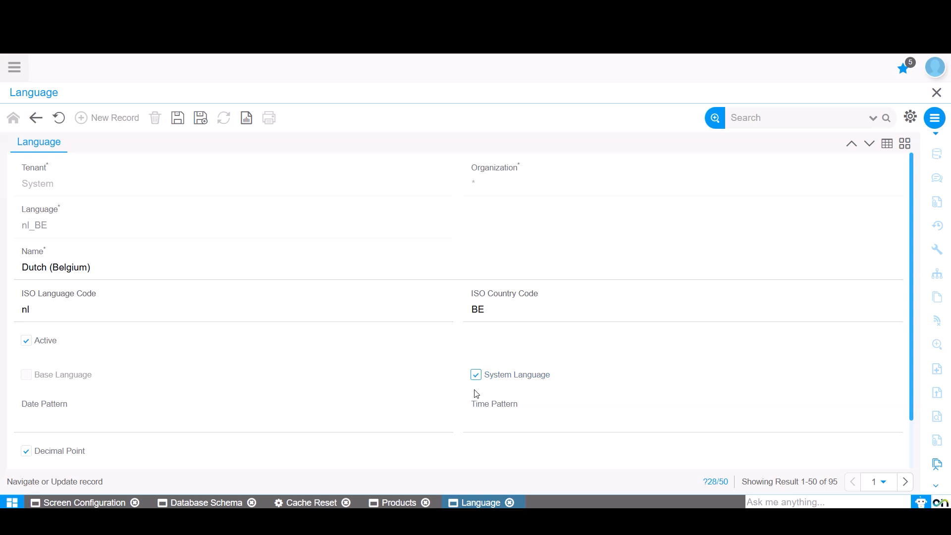
scroll(476, 394, down, 3)
Save the Dutch (Belgium) record and run its translation process with maintenance mode Add Missing Translations.
click(216, 445)
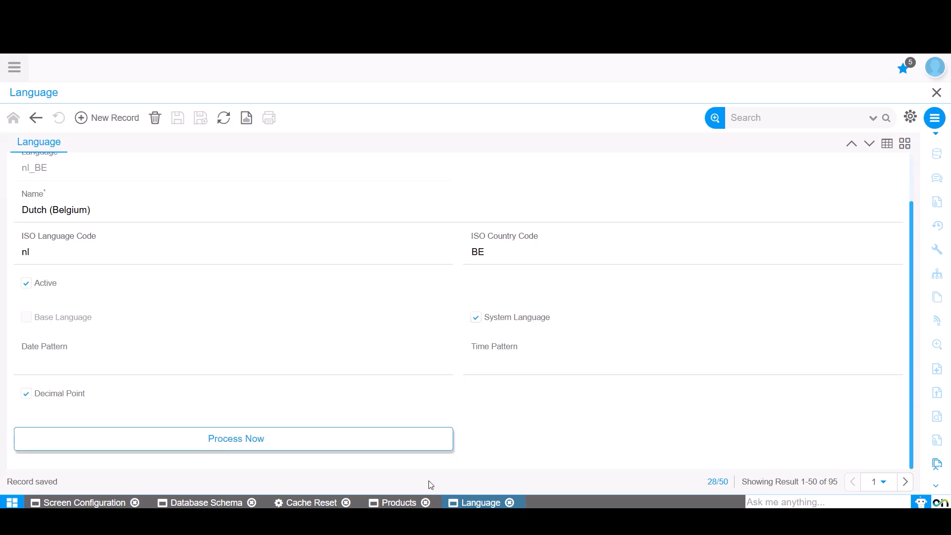
click(267, 451)
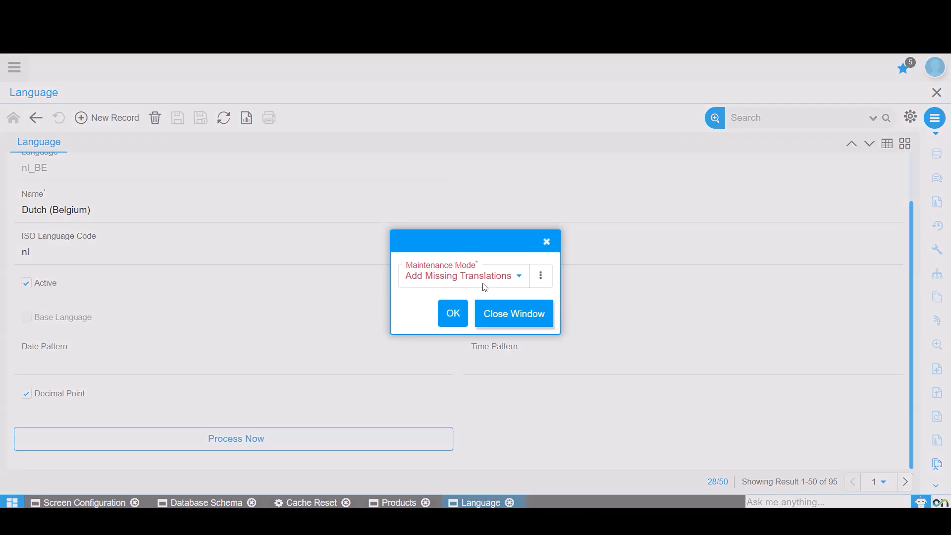
click(452, 314)
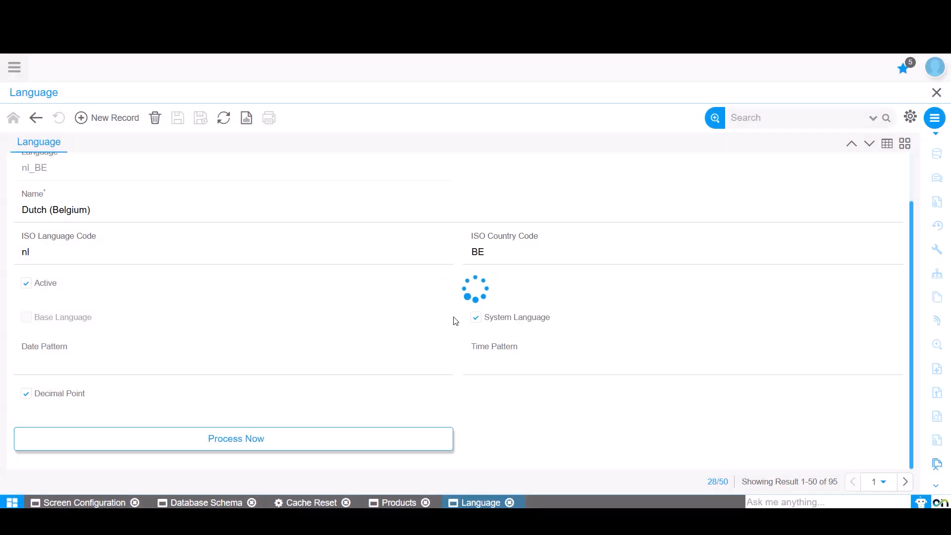
Examine the CPU product's translations, opening the Dutch (Belgium) entry and comparing it with the main product record.
click(399, 503)
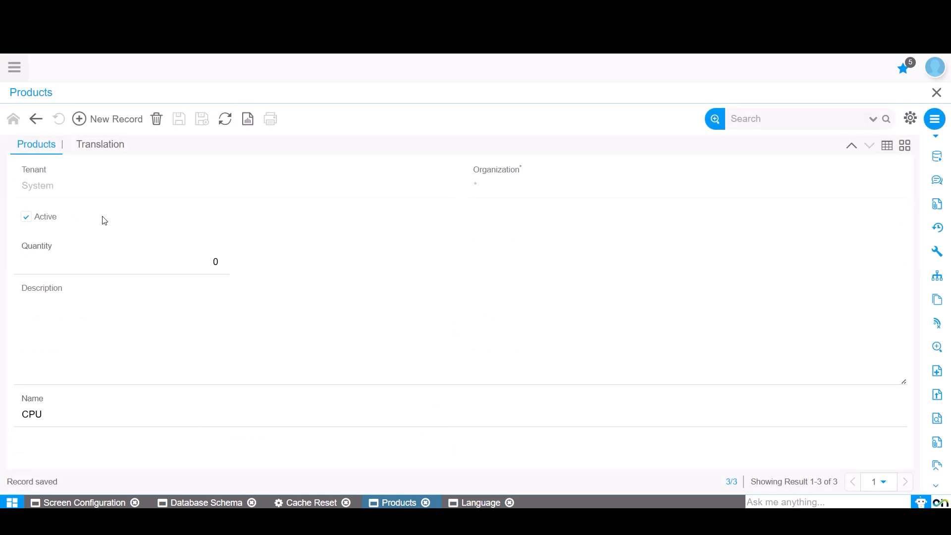
click(100, 144)
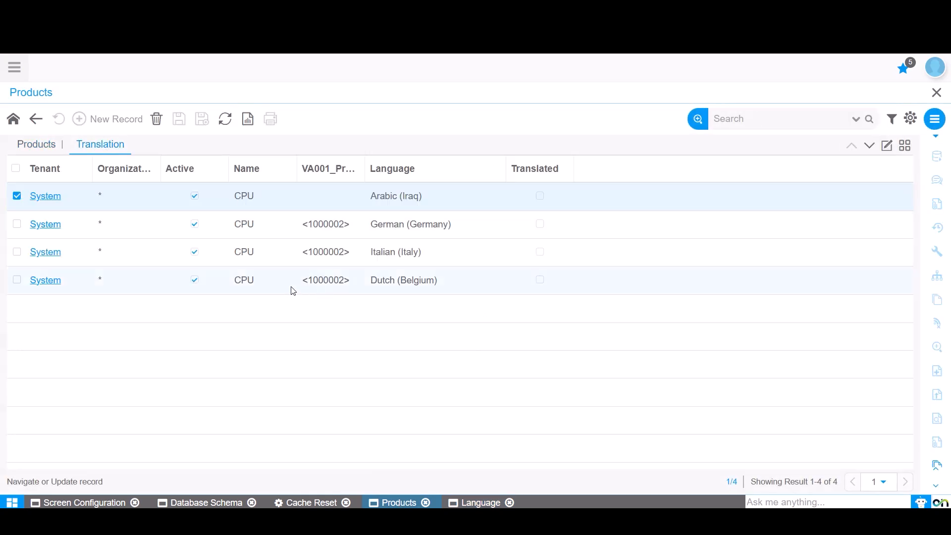
click(255, 282)
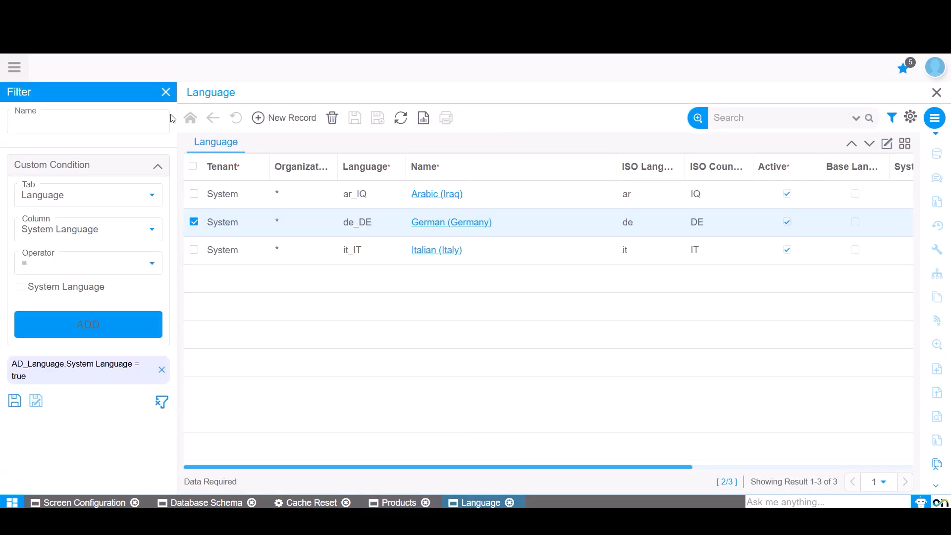
click(161, 369)
scroll(459, 276, down, 10)
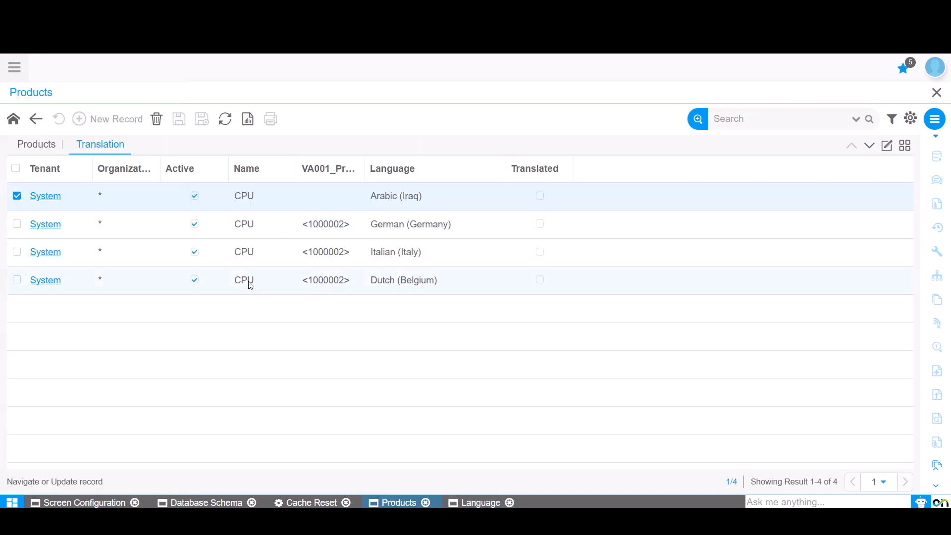
click(250, 286)
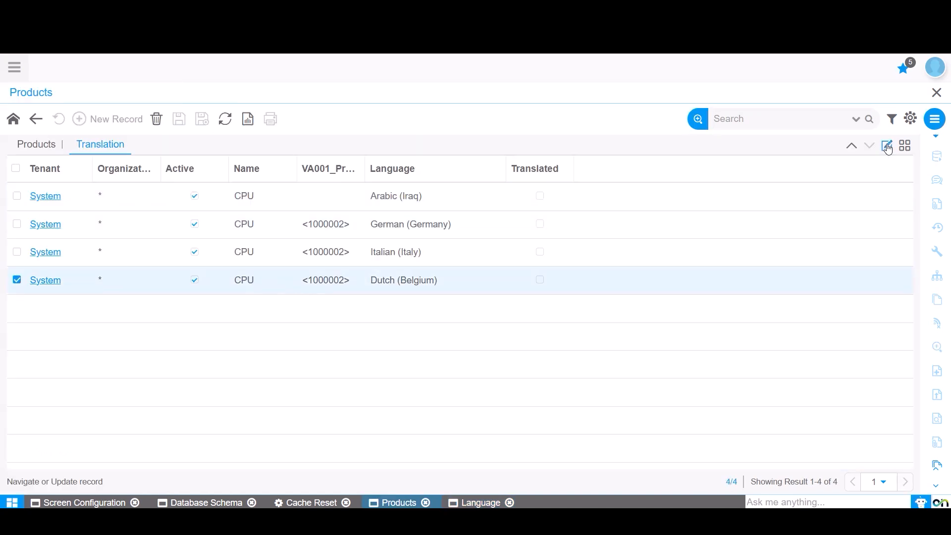
click(887, 145)
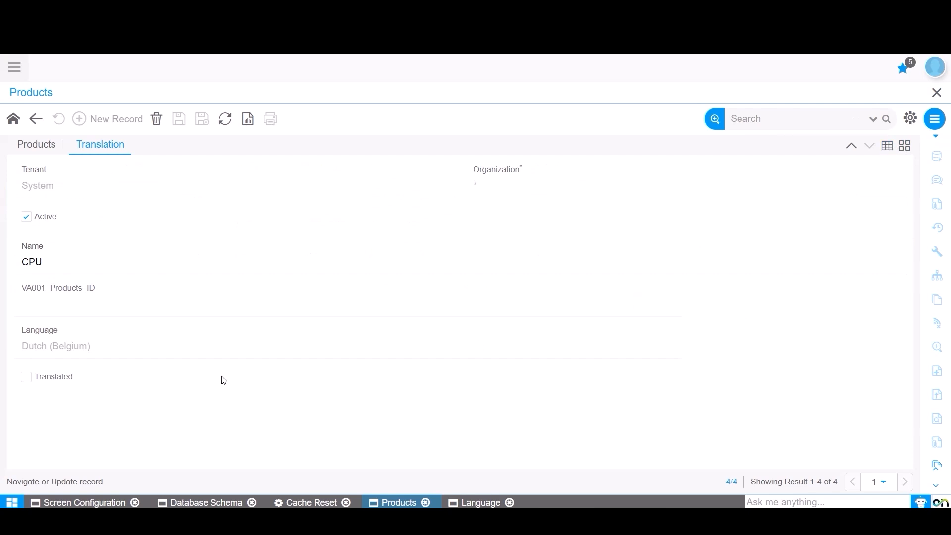
click(48, 245)
click(37, 143)
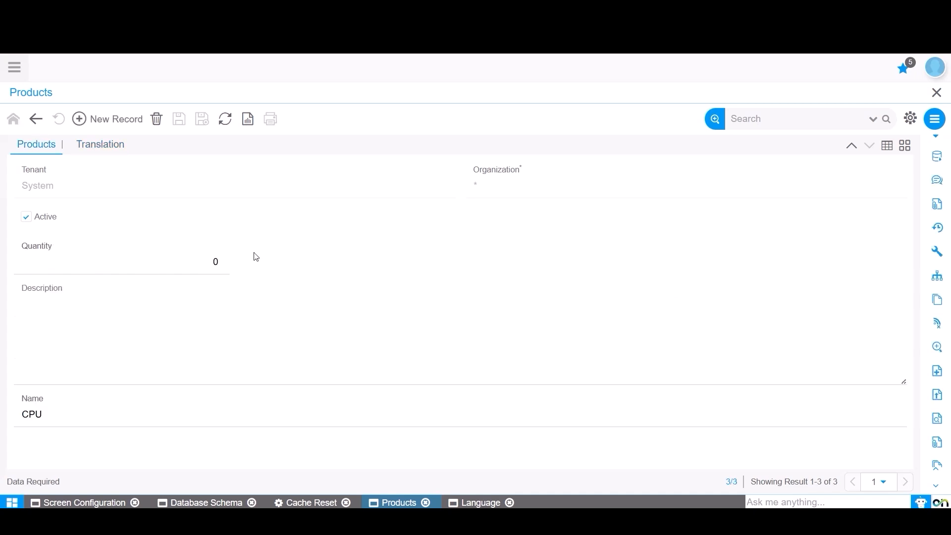
click(106, 144)
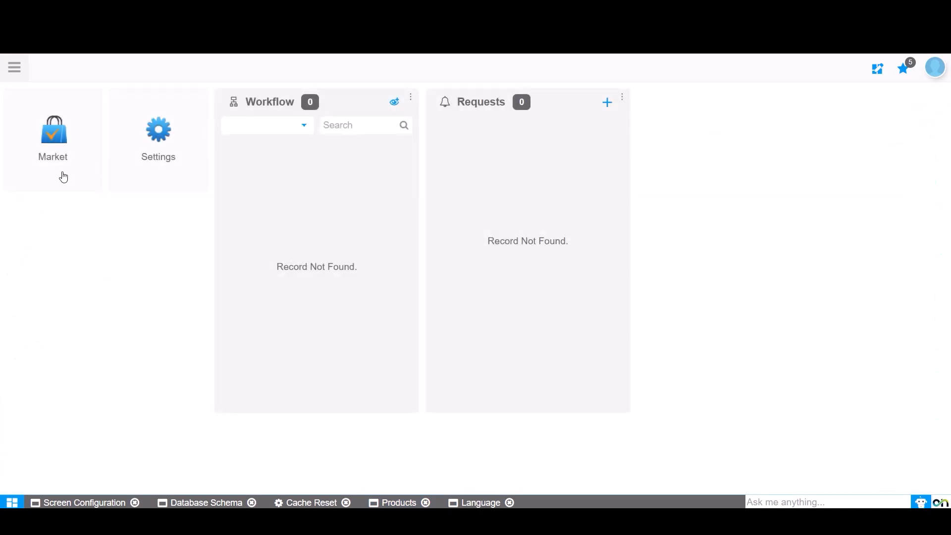
Open the Market and search it for the Translation Management app.
click(63, 177)
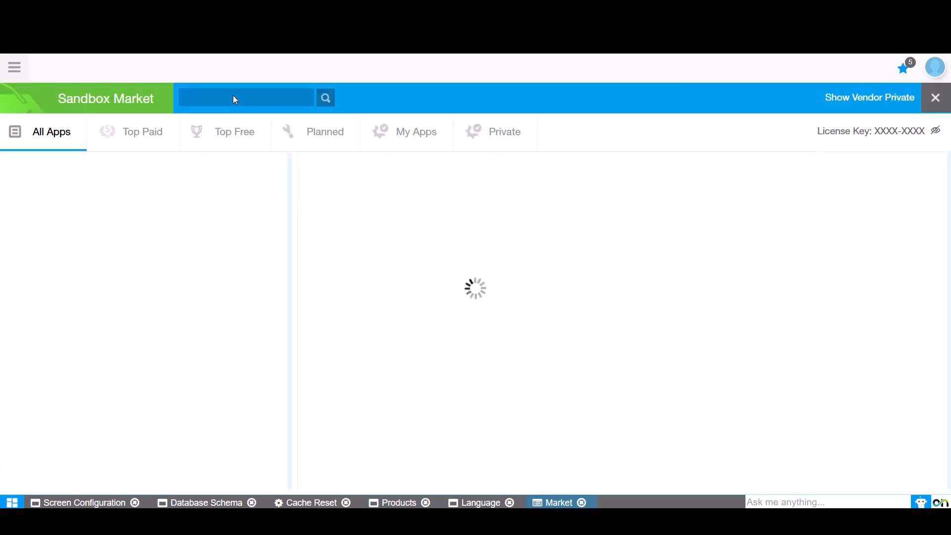
click(236, 97)
text(TRANSLATION M)
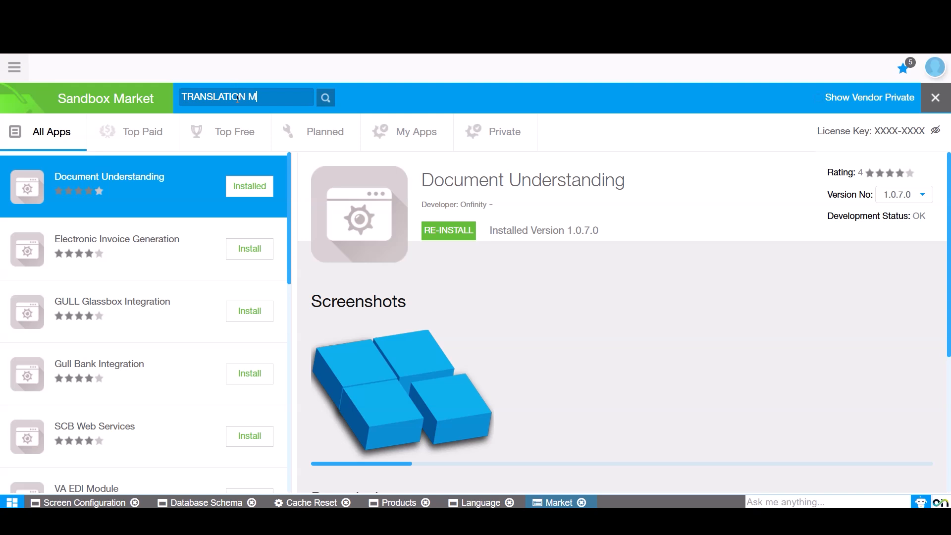
Find the Translation Management form with the search term TRANS and open it.
click(15, 70)
text(TRAN)
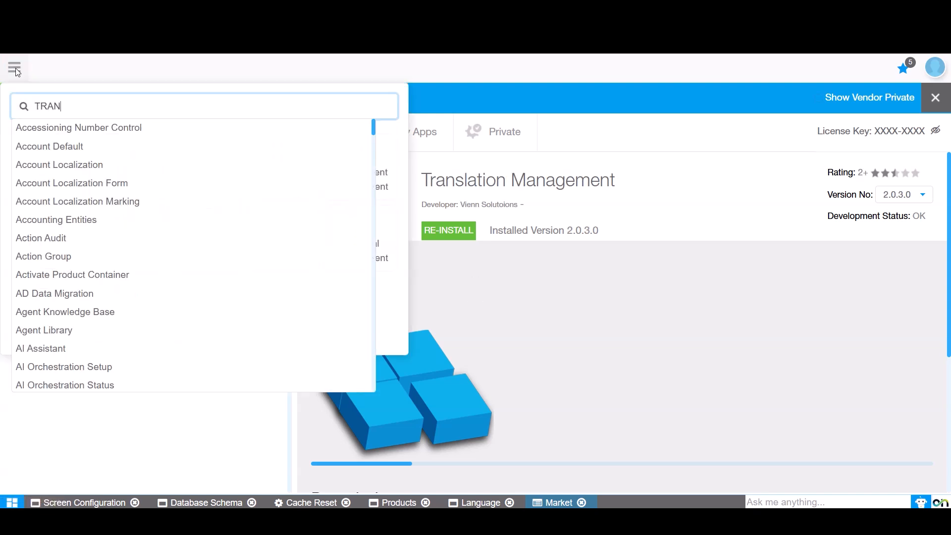
text(S)
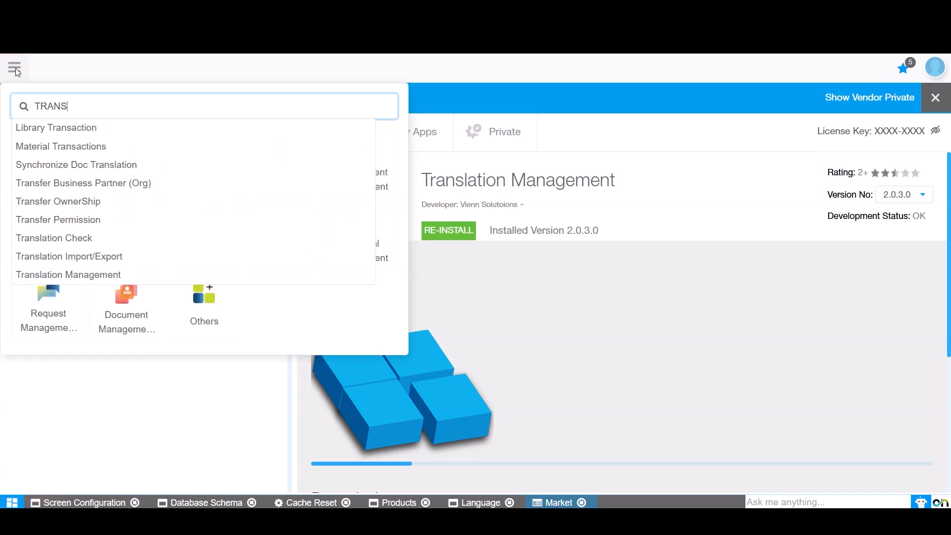
click(83, 276)
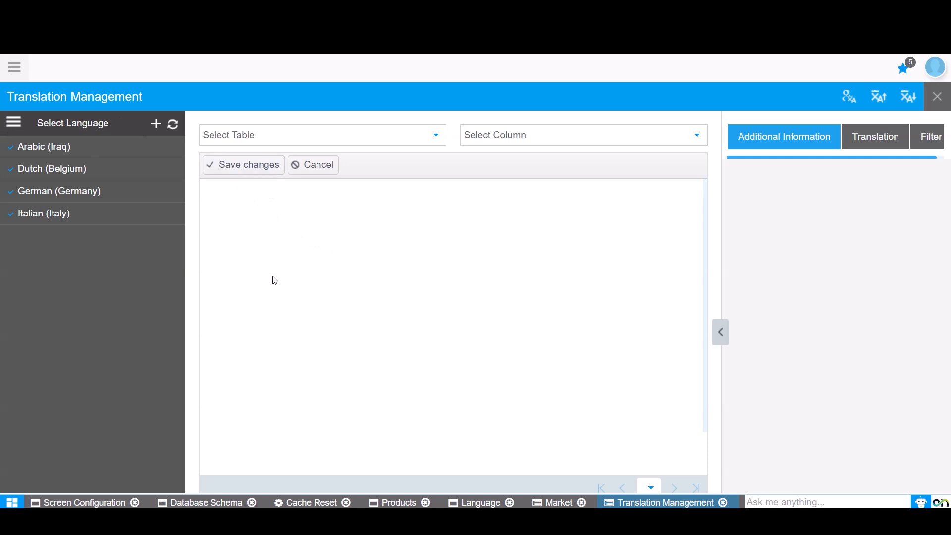
Add Spanish (Ecuador) to the translation languages with maintenance mode Add Missing Translations.
click(157, 128)
scroll(411, 310, down, 5)
scroll(415, 313, down, 15)
click(329, 232)
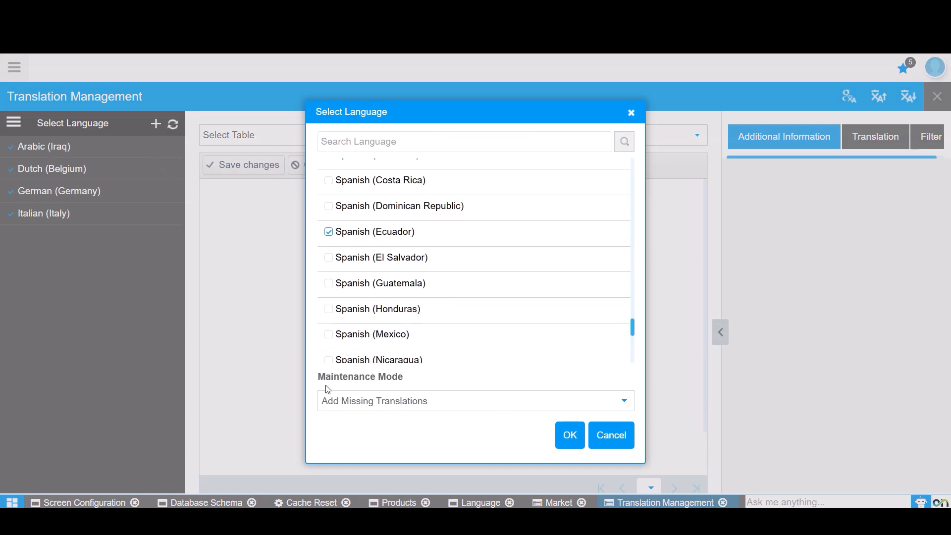
click(370, 406)
click(370, 406)
click(571, 439)
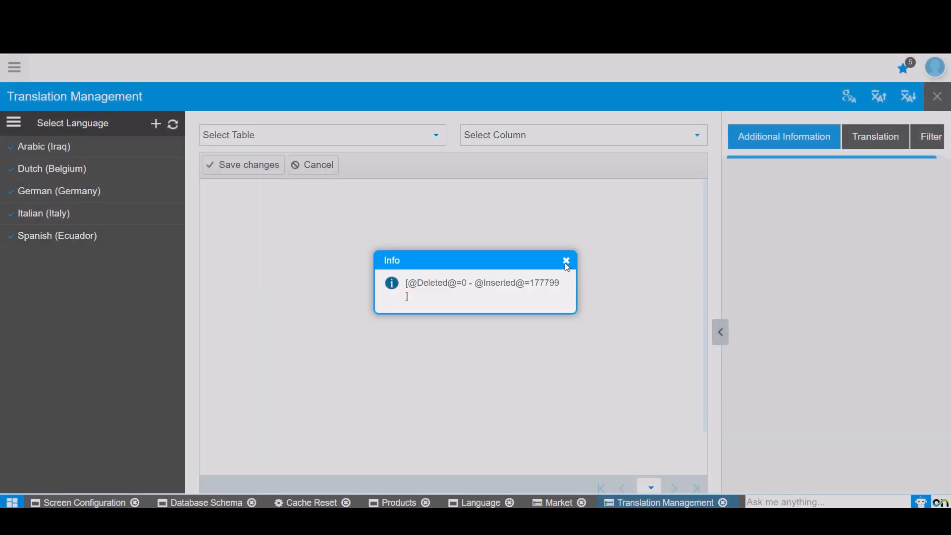
click(567, 262)
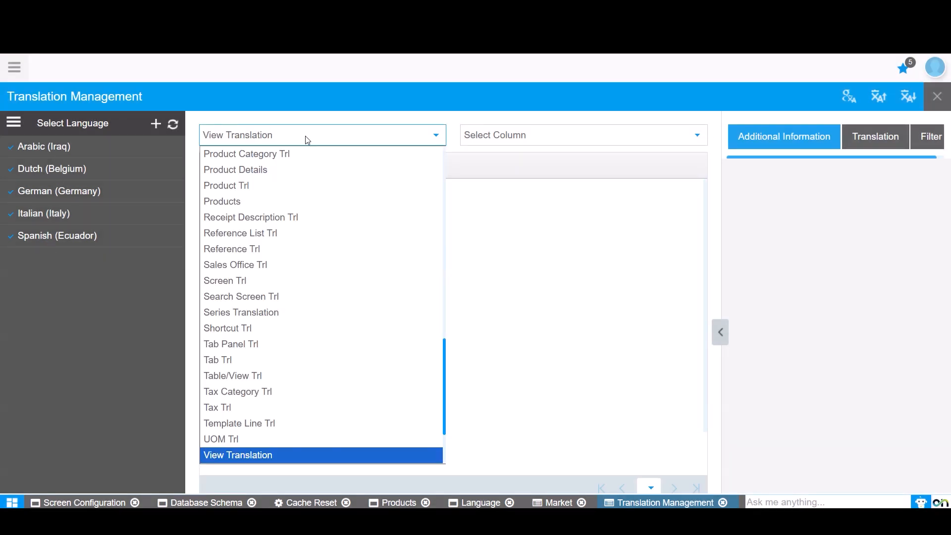
Load the translations of the Products table's Name column into the grid.
click(307, 139)
click(394, 138)
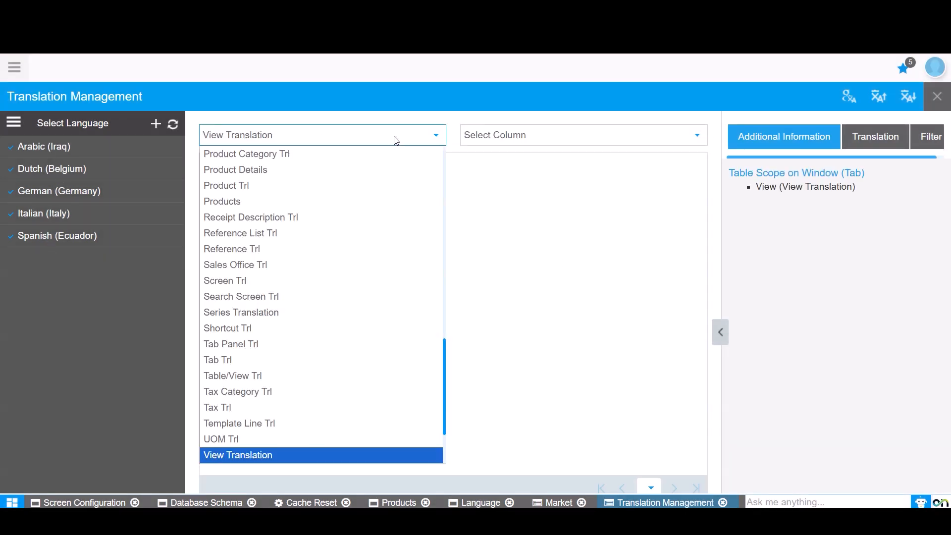
scroll(230, 218, up, 1)
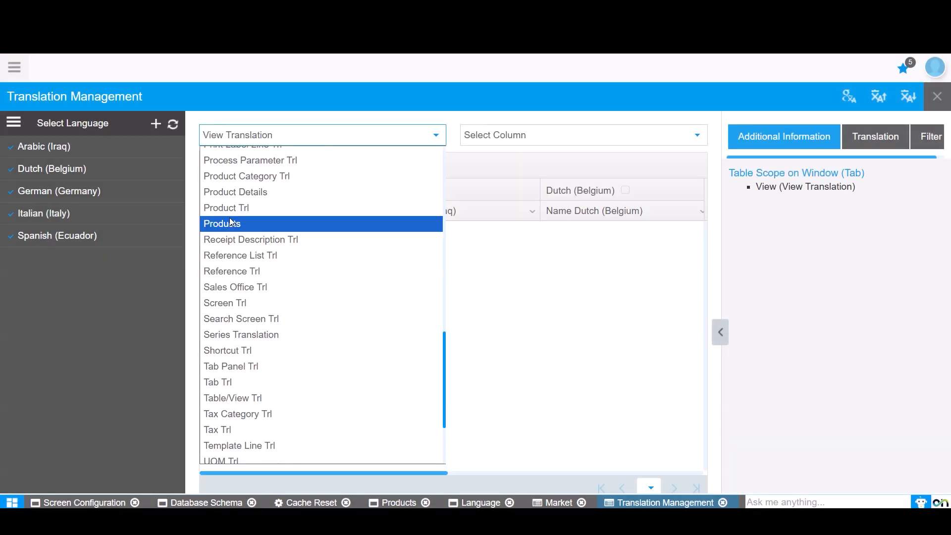
click(230, 219)
click(518, 137)
click(480, 169)
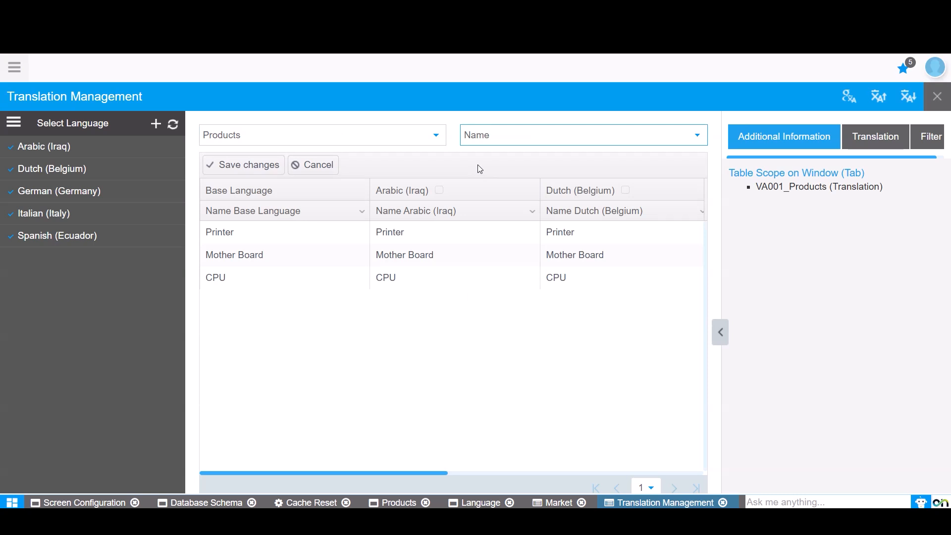
click(510, 135)
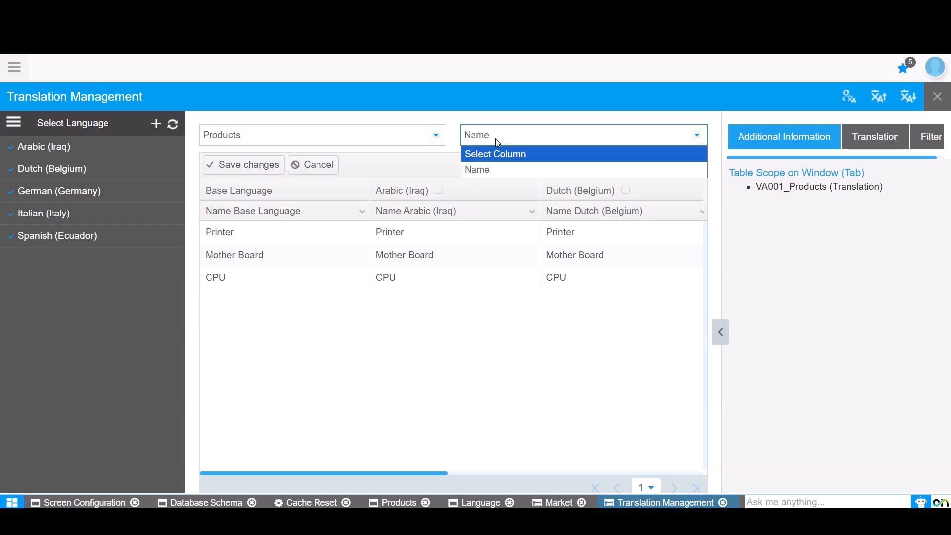
click(497, 168)
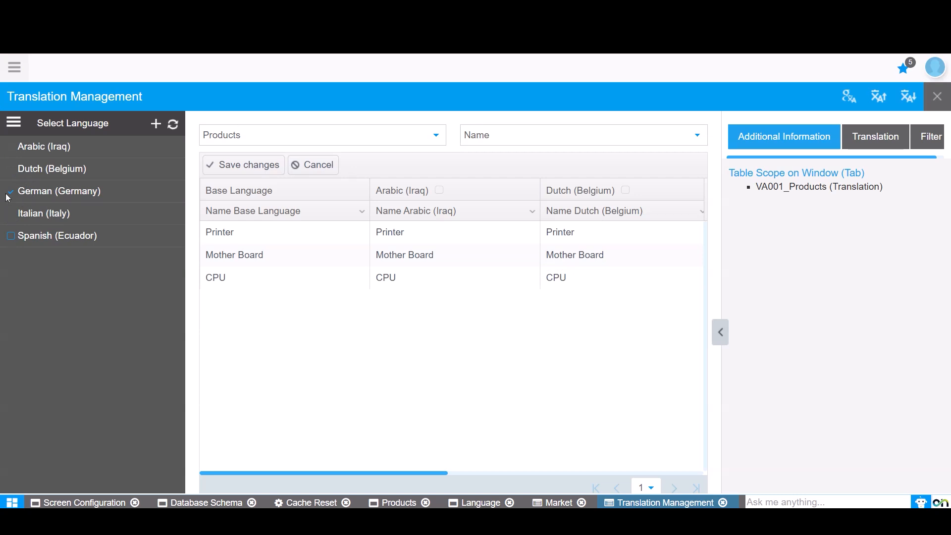
Limit the grid to German (Germany) and change the Printer product's German name to Printers.
click(173, 125)
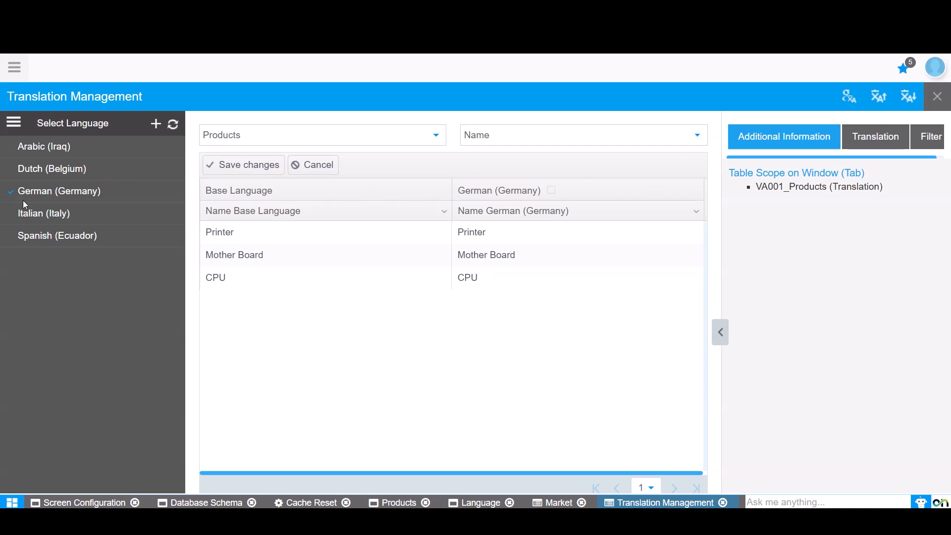
click(513, 231)
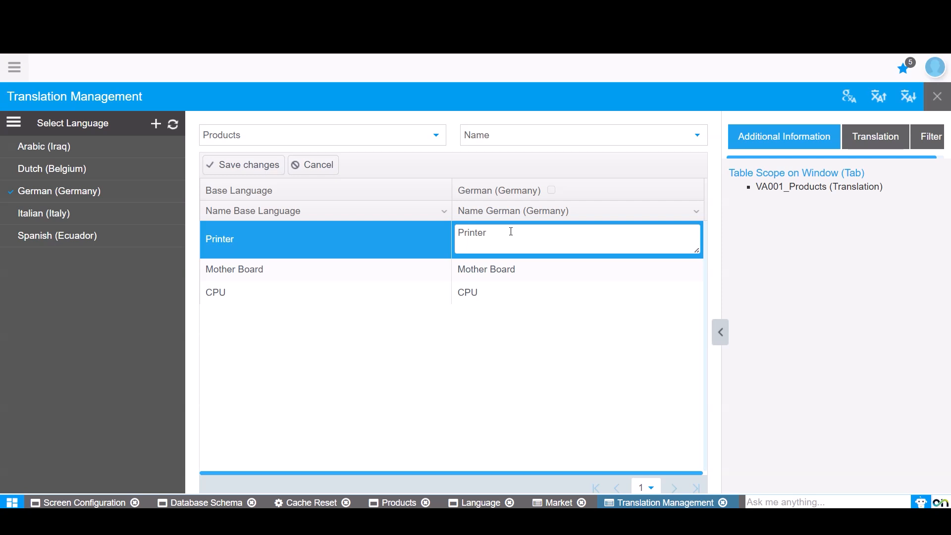
text(s)
Look over the Google translation API key setting and the source language choices for the Printer text, keeping English (USA).
click(895, 150)
click(936, 176)
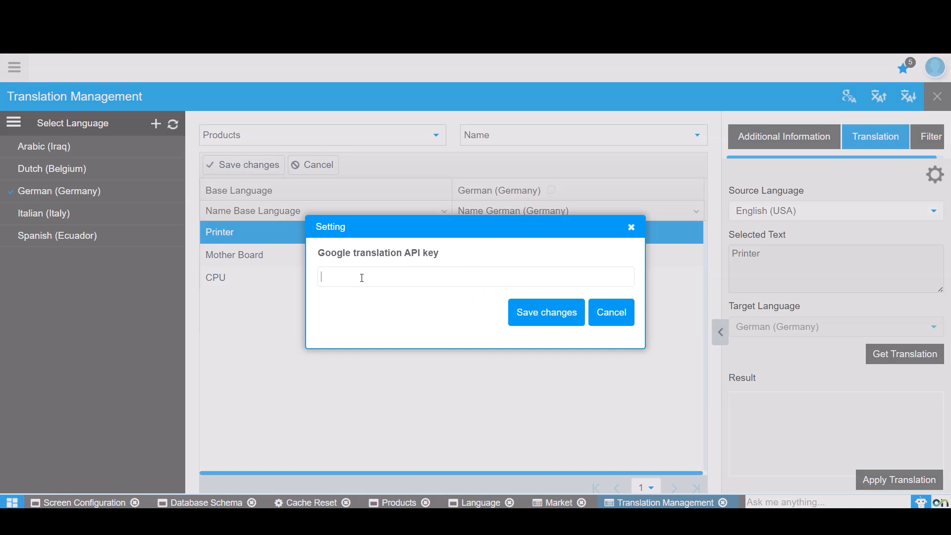
click(632, 228)
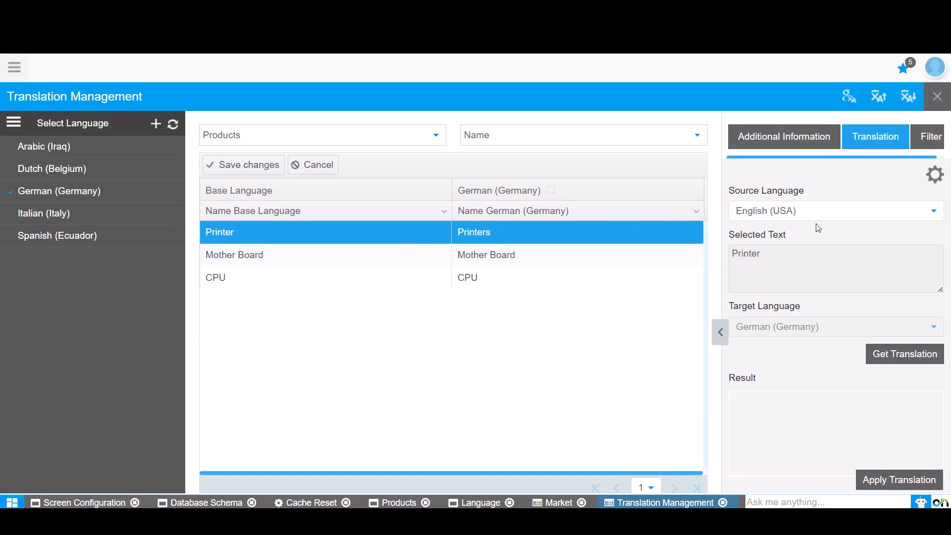
click(772, 209)
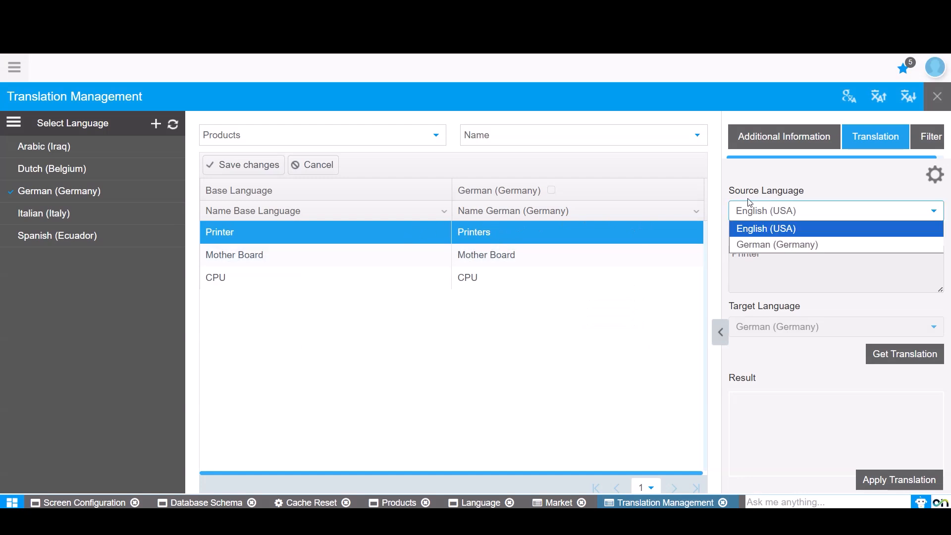
click(761, 231)
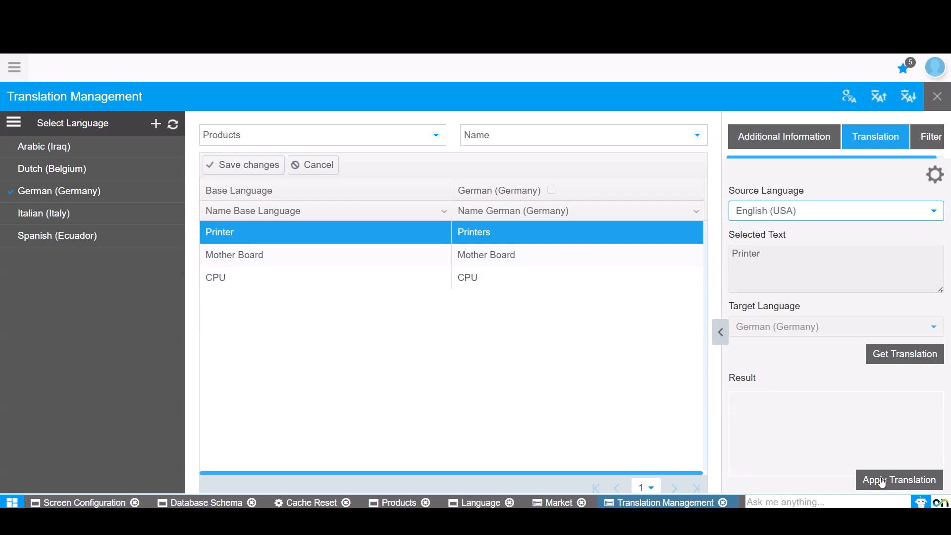
Fill in a server translation from English (USA) to German (Germany) for the Products table's Name column, view the translation options, and cancel it.
click(850, 99)
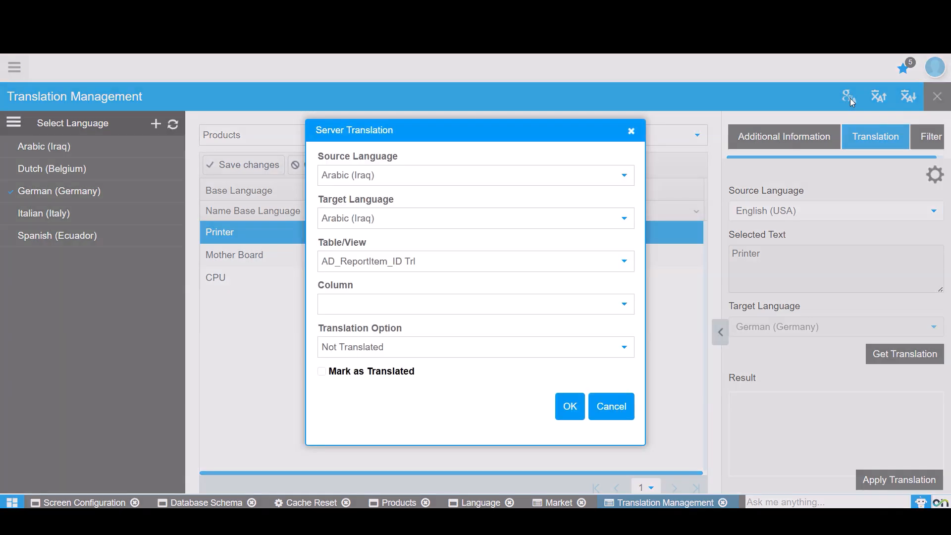
click(362, 177)
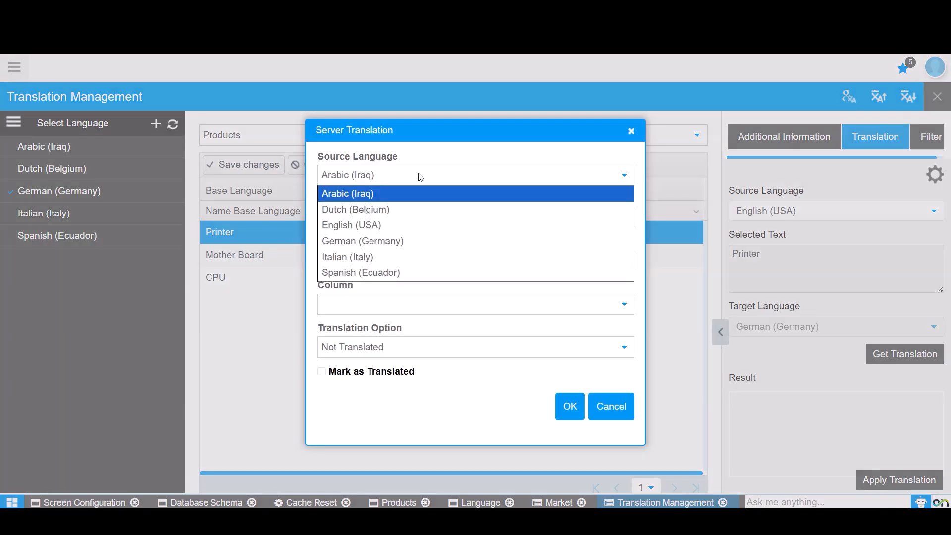
click(358, 229)
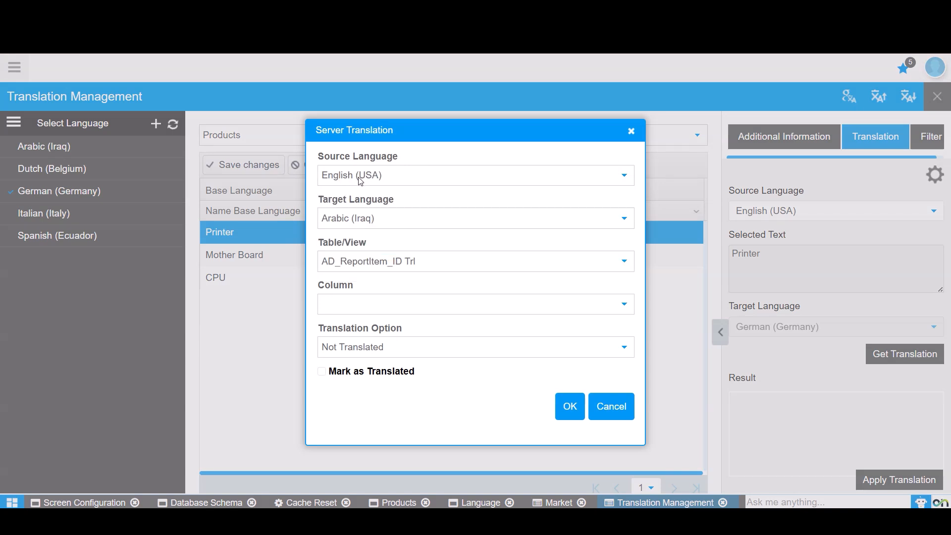
click(378, 220)
click(372, 276)
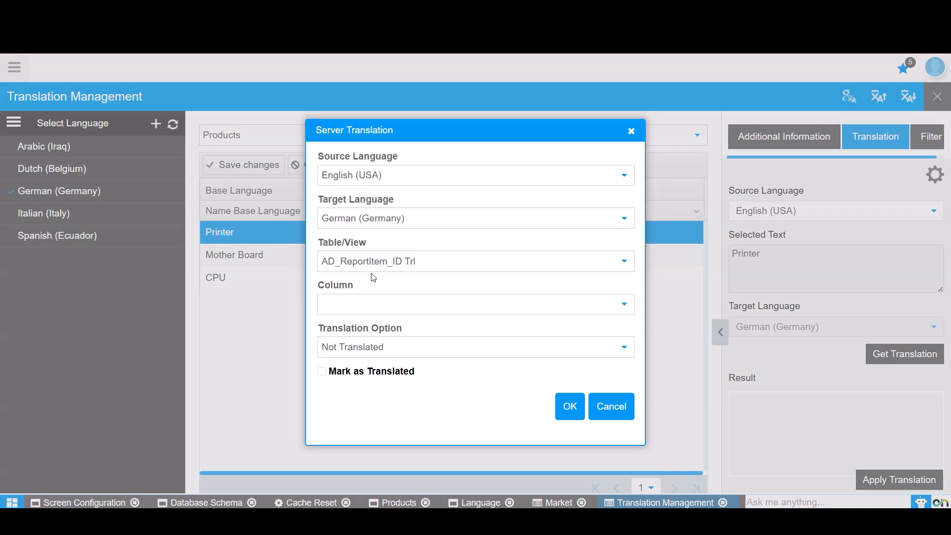
click(389, 262)
scroll(402, 213, down, 8)
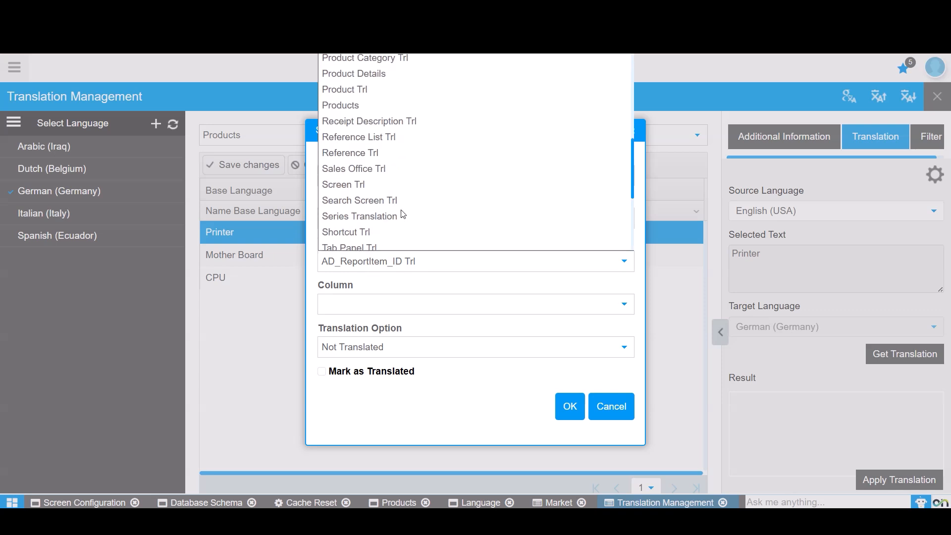
click(347, 105)
click(371, 305)
click(372, 309)
click(389, 351)
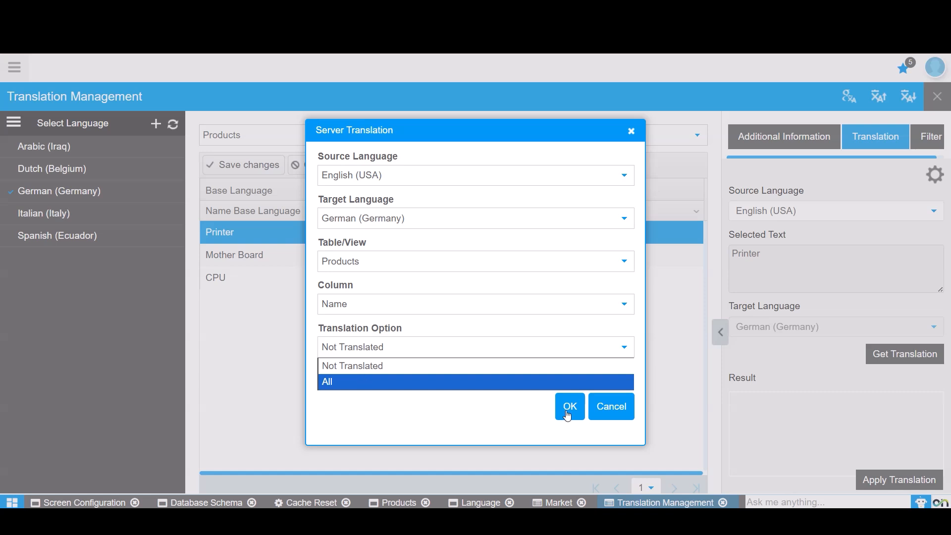
click(631, 131)
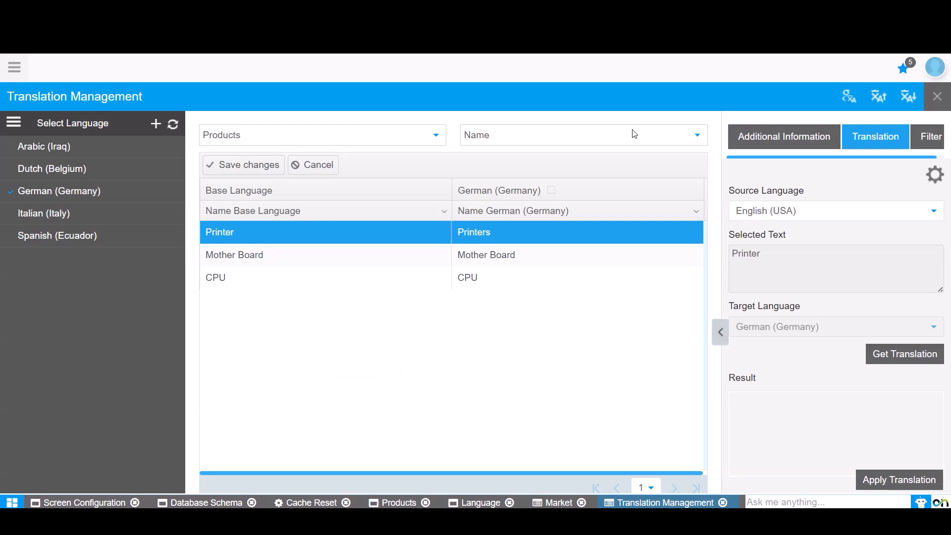